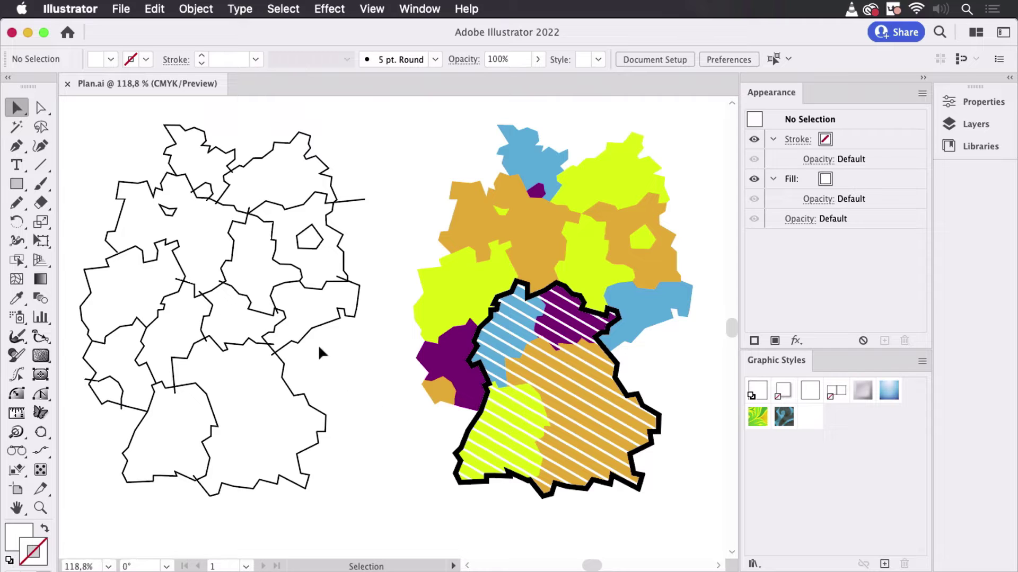
Inspect several boundary paths of the outline map, ending on the Bavaria path.
click(315, 329)
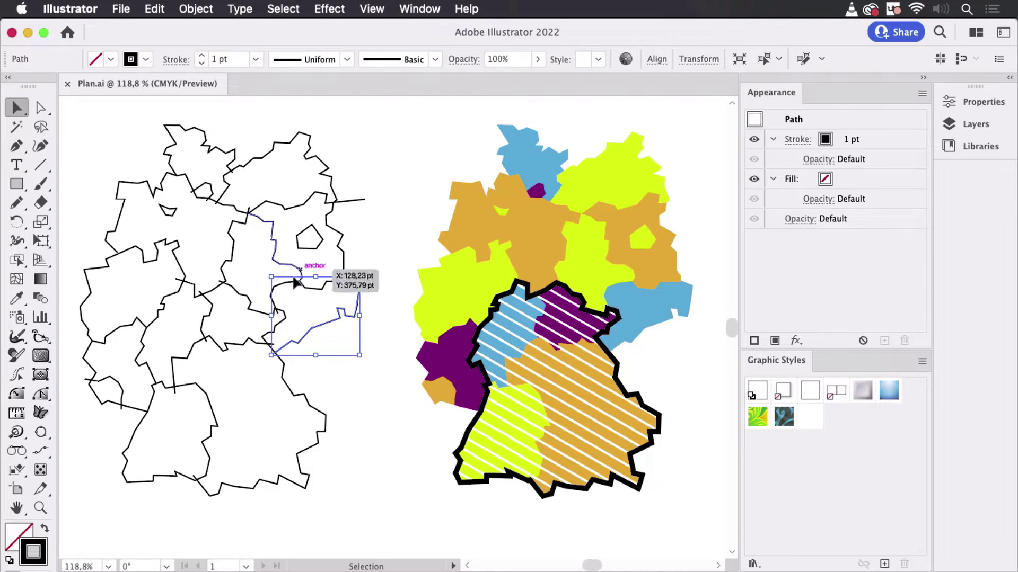
click(352, 230)
click(266, 218)
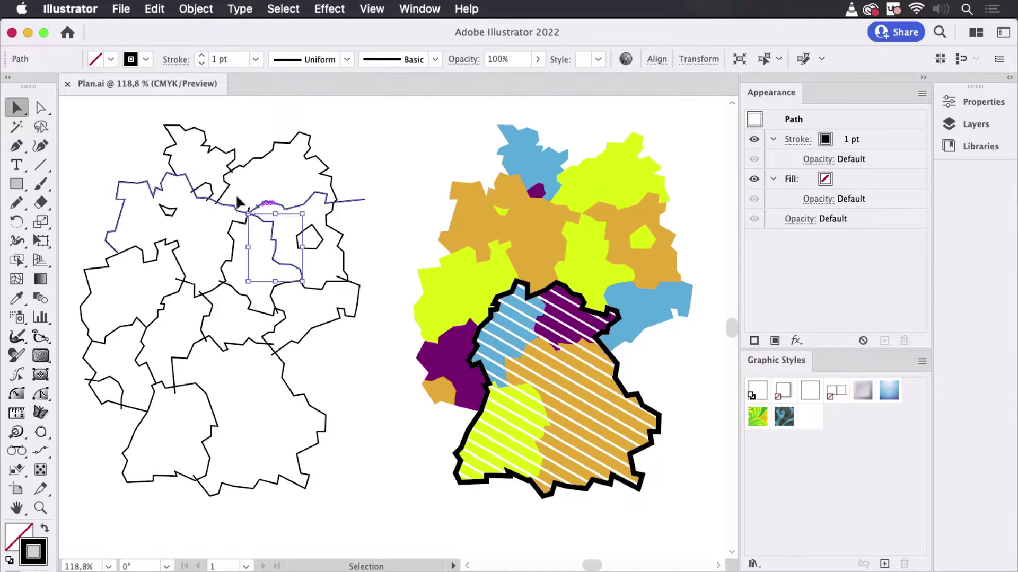
click(183, 175)
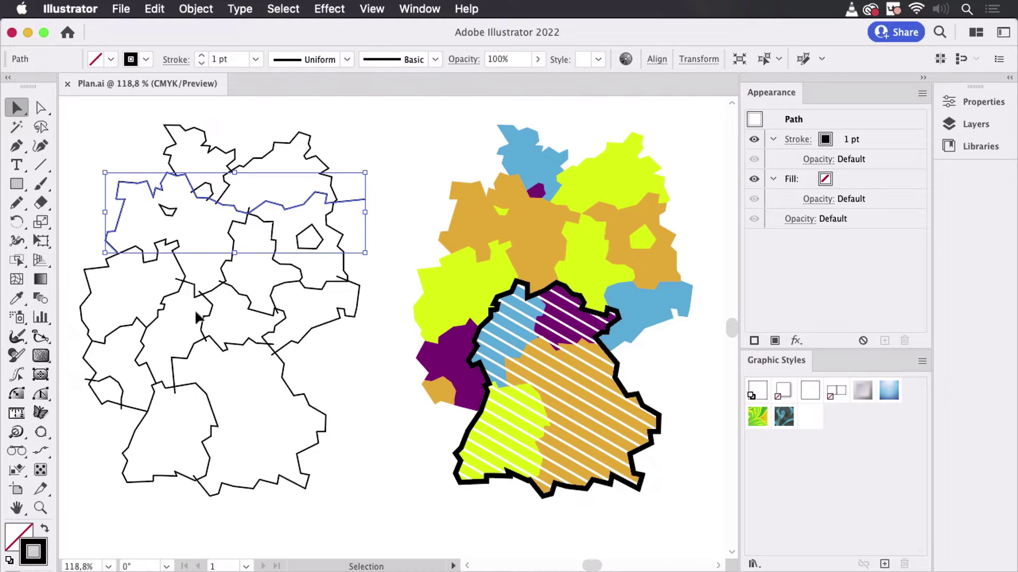
click(195, 386)
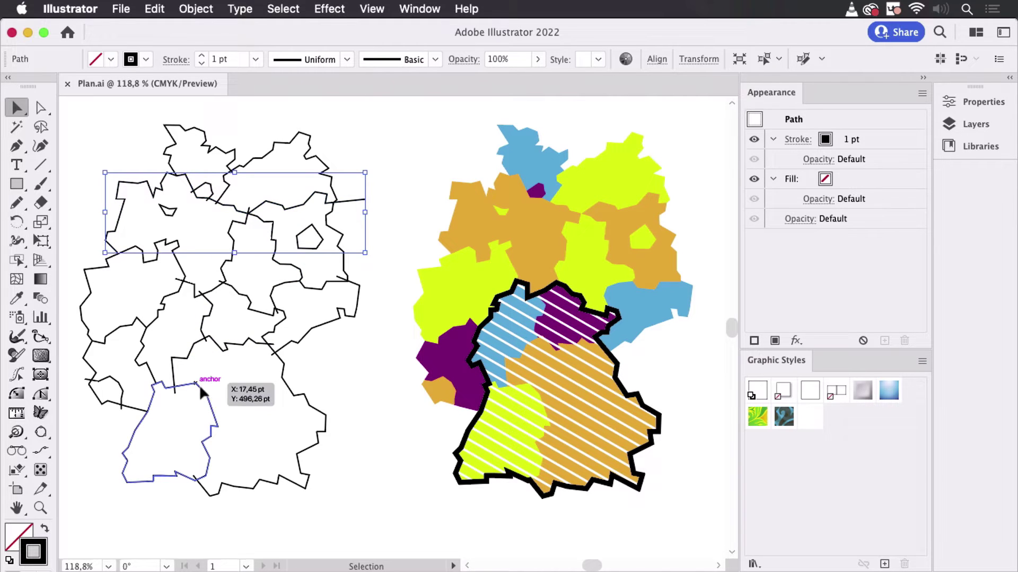
click(325, 418)
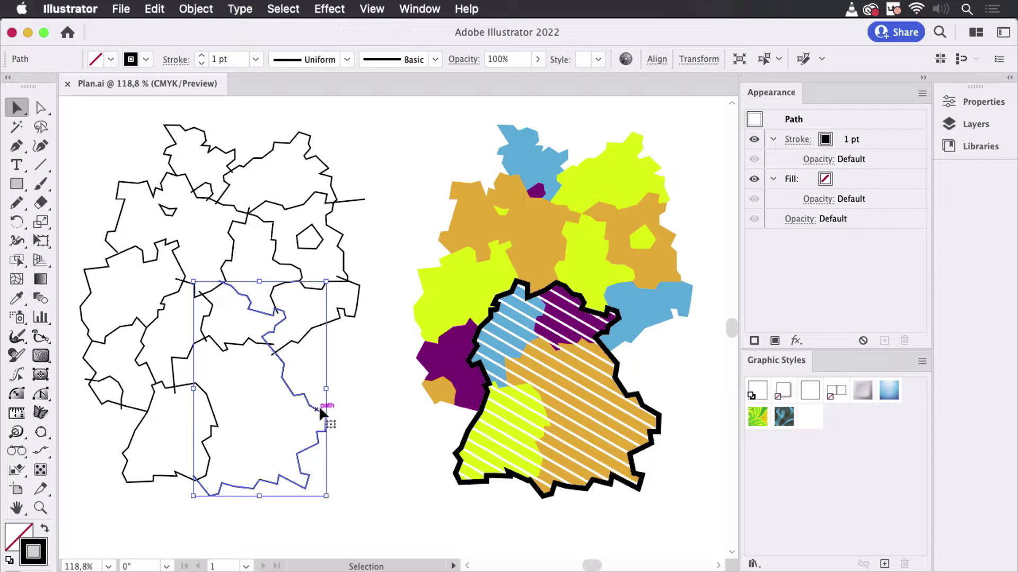
Move Bavaria and undo it, then marquee-select every path of the outline map.
drag(310, 407, 360, 393)
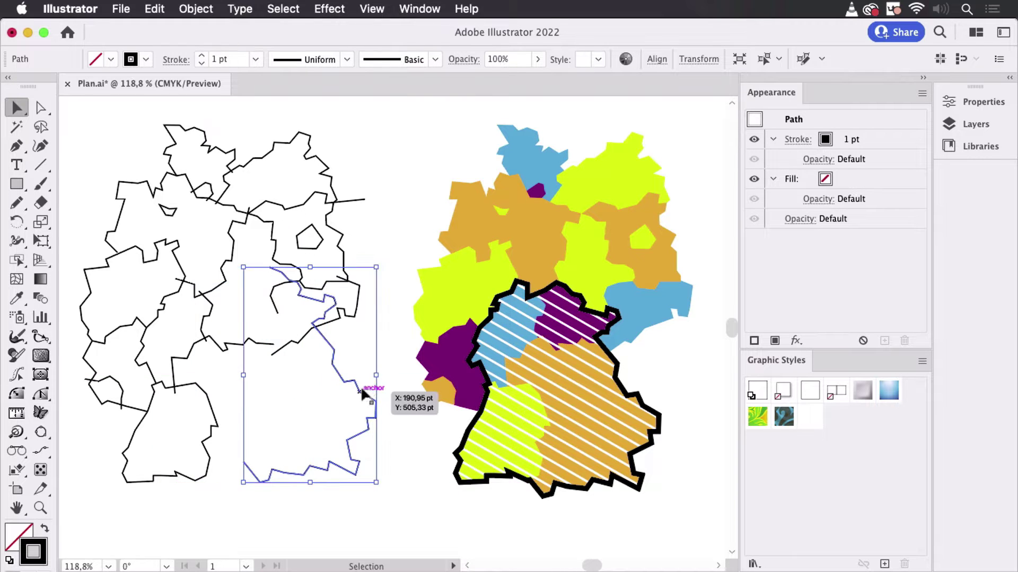
key(super+z)
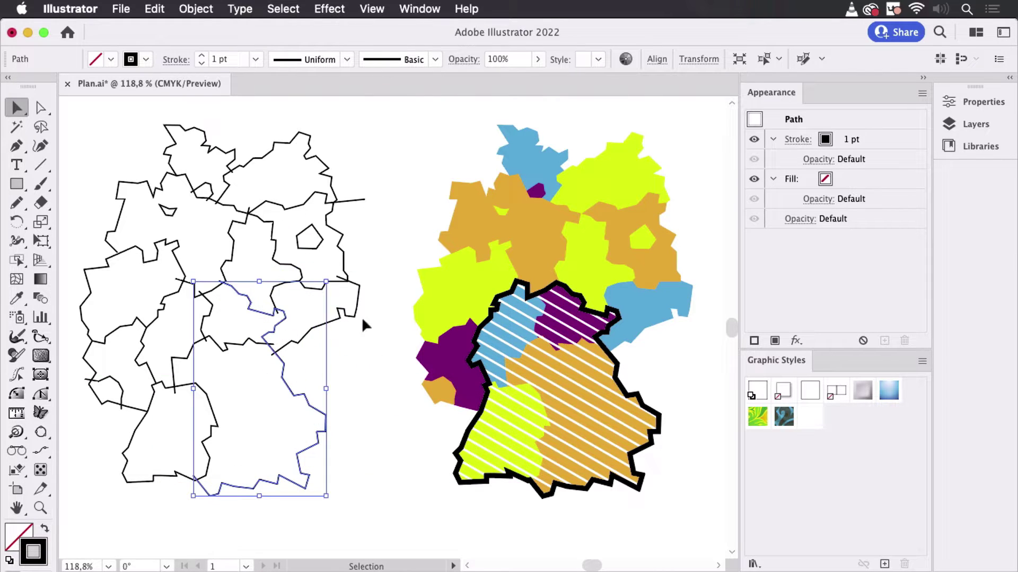
drag(76, 112, 365, 485)
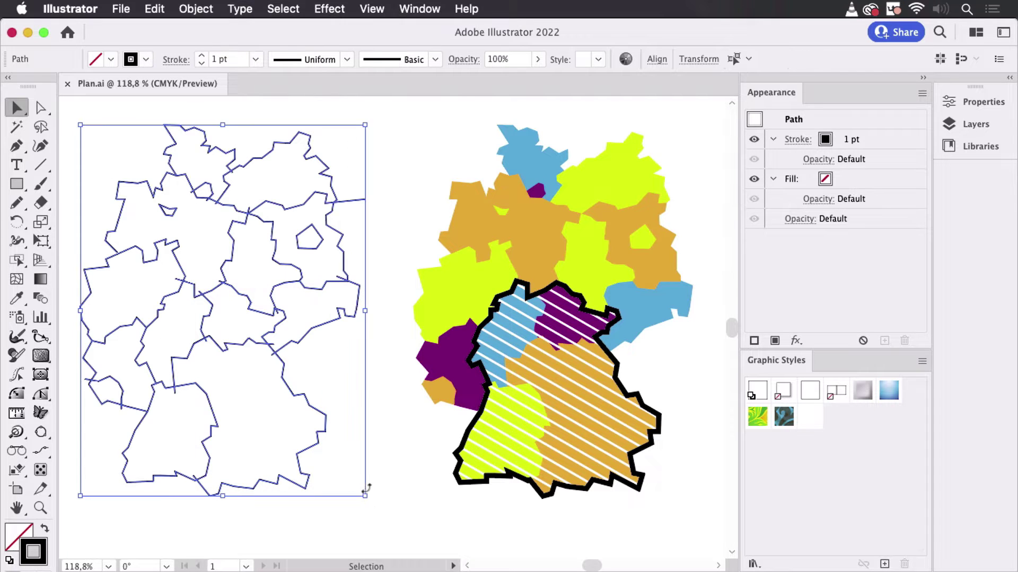
Choose the Live Paint Bucket tool from the Shape Builder flyout.
click(24, 264)
click(25, 265)
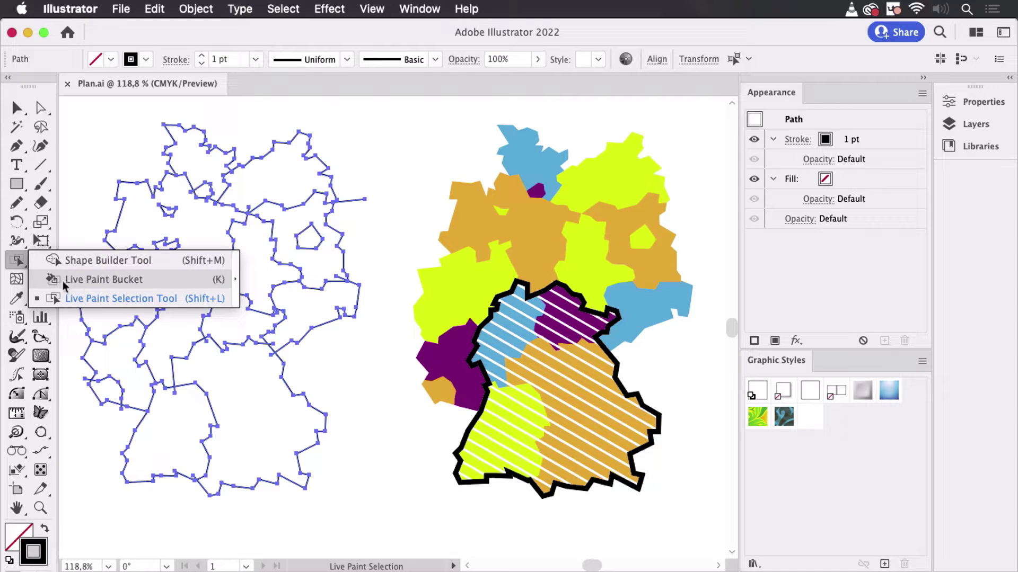
click(127, 280)
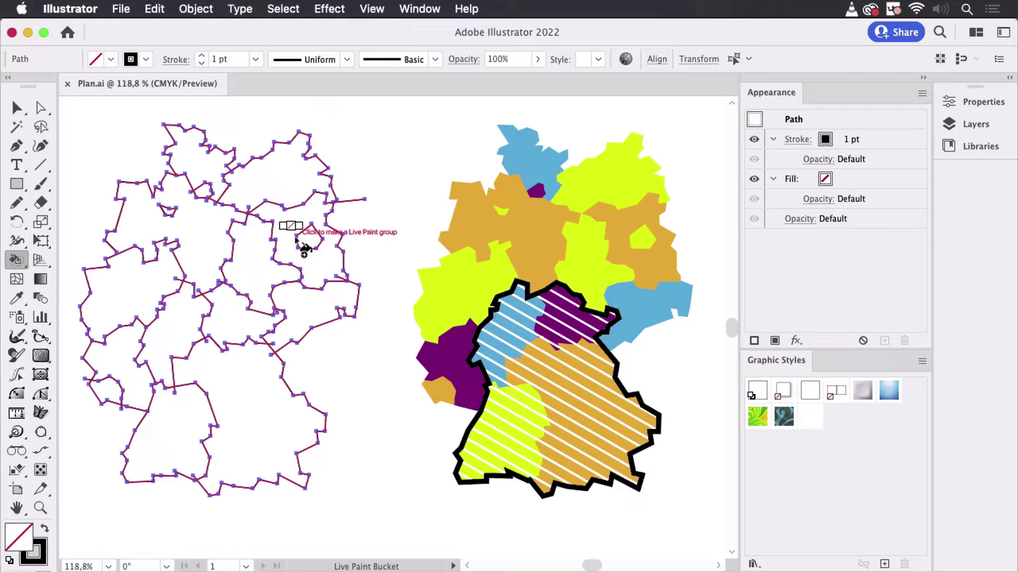
View the Live Paint Bucket options without changes and set the fill colour to orange.
key(Right)
key(Right)
key(Right)
key(Right)
key(Right)
key(Right)
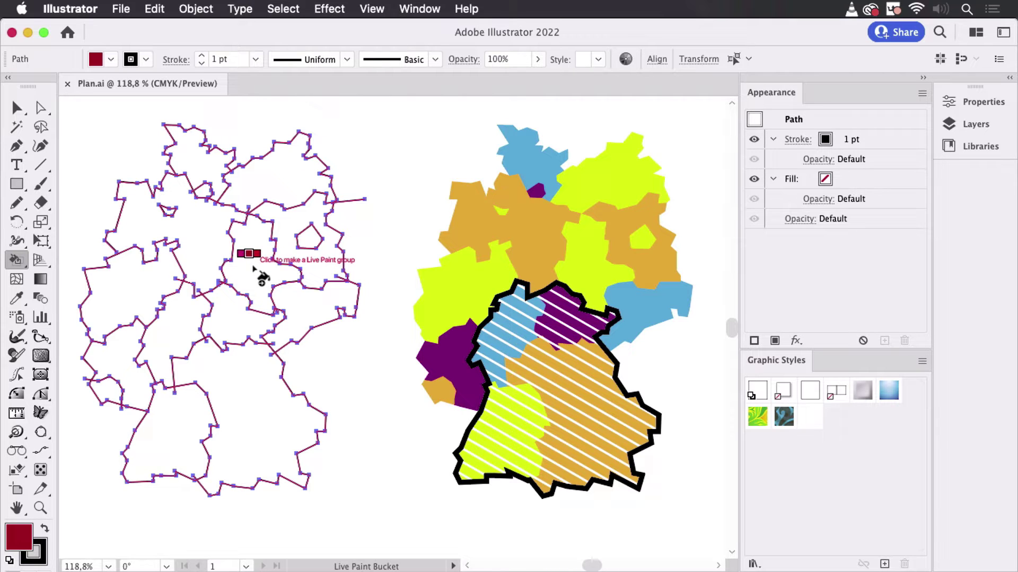
double_click(18, 263)
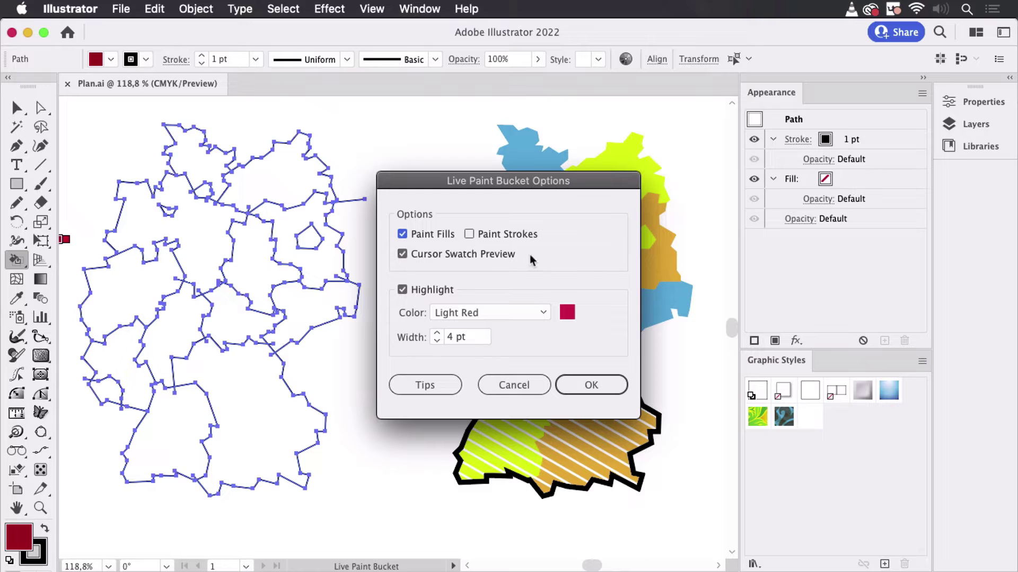
click(515, 383)
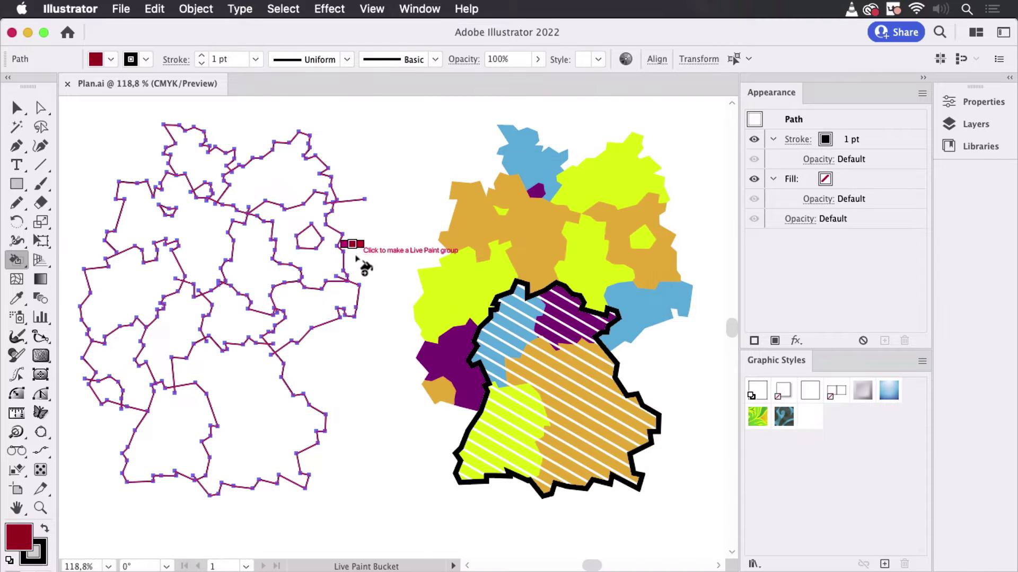
key(Right)
key(Right)
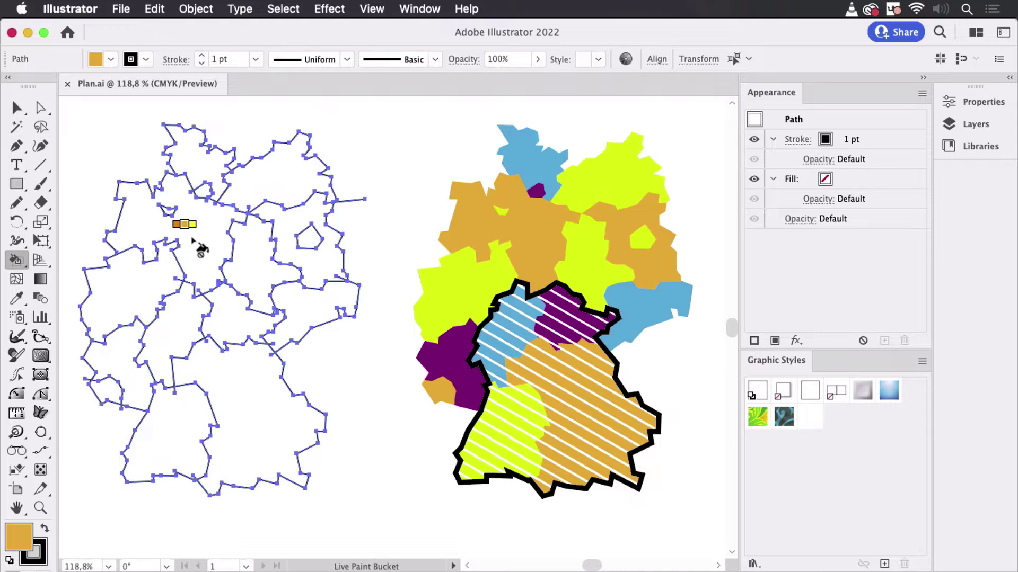
Make a Live Paint group, filling Lower Saxony, the eastern region, Bavaria and Saarland orange.
click(210, 242)
click(291, 230)
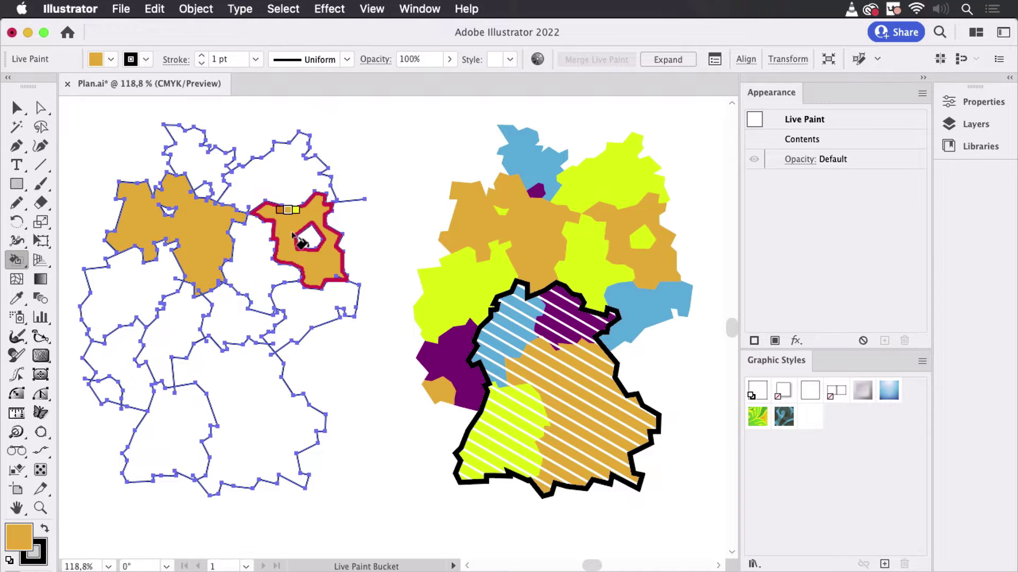
click(258, 374)
click(106, 388)
Fill the northern, central, enclosed, western and southwestern regions yellow-green.
key(Right)
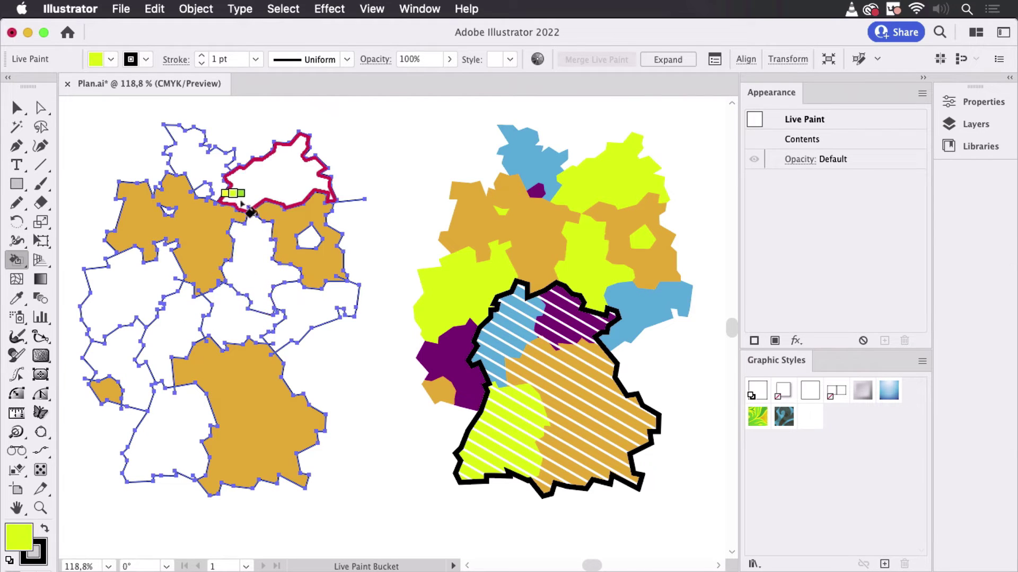
click(275, 176)
click(260, 249)
click(306, 233)
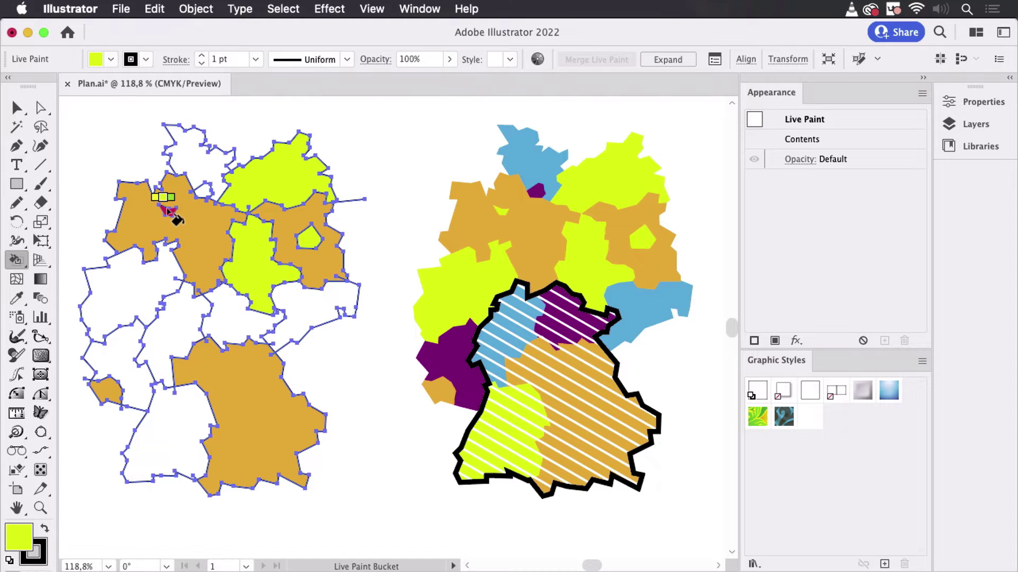
click(130, 289)
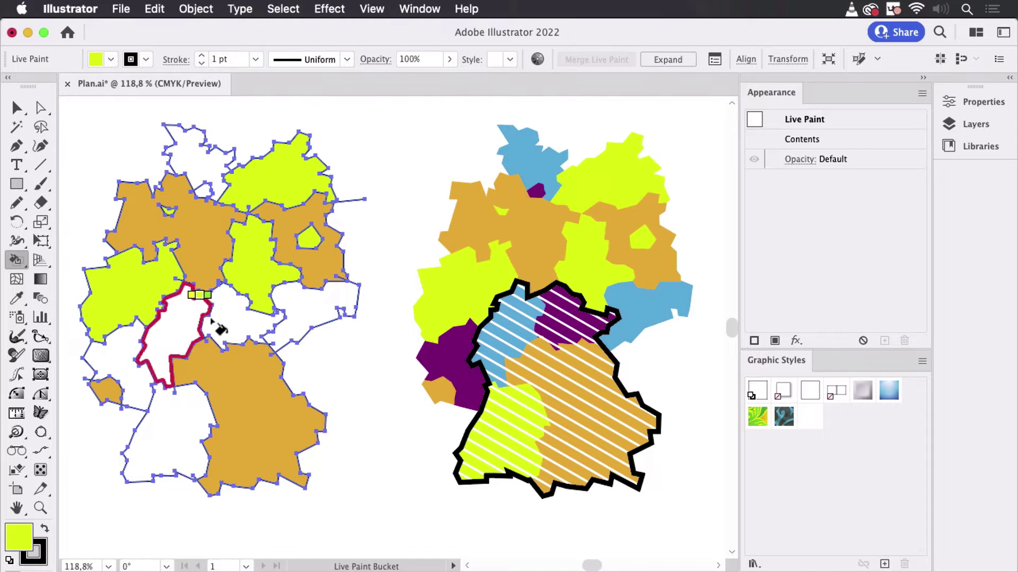
click(178, 434)
Fill Hesse, Saxony and the northernmost region blue.
key(Right)
key(Right)
key(Right)
key(Right)
key(Left)
key(Left)
key(Left)
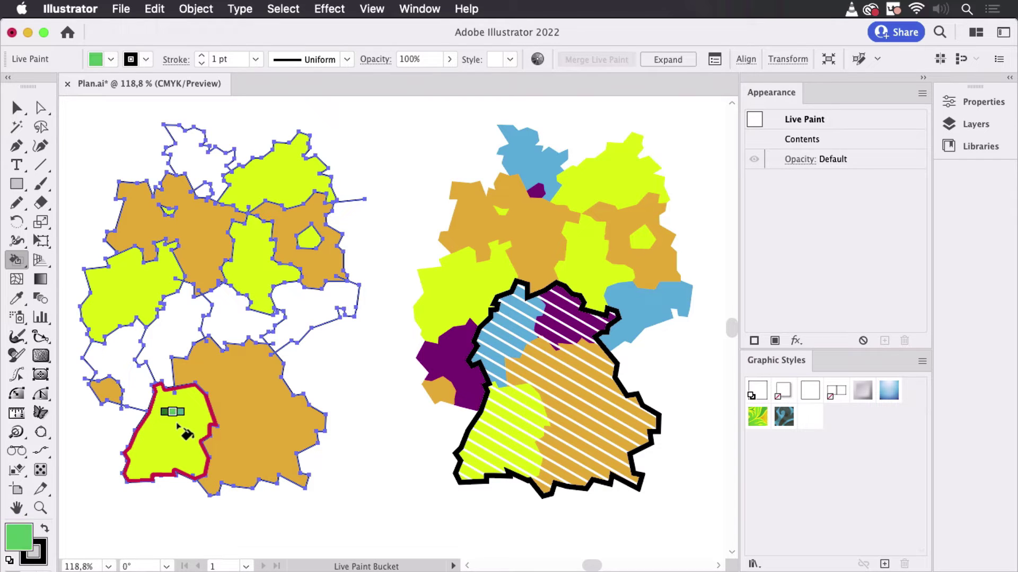
key(Right)
key(Right)
key(Right)
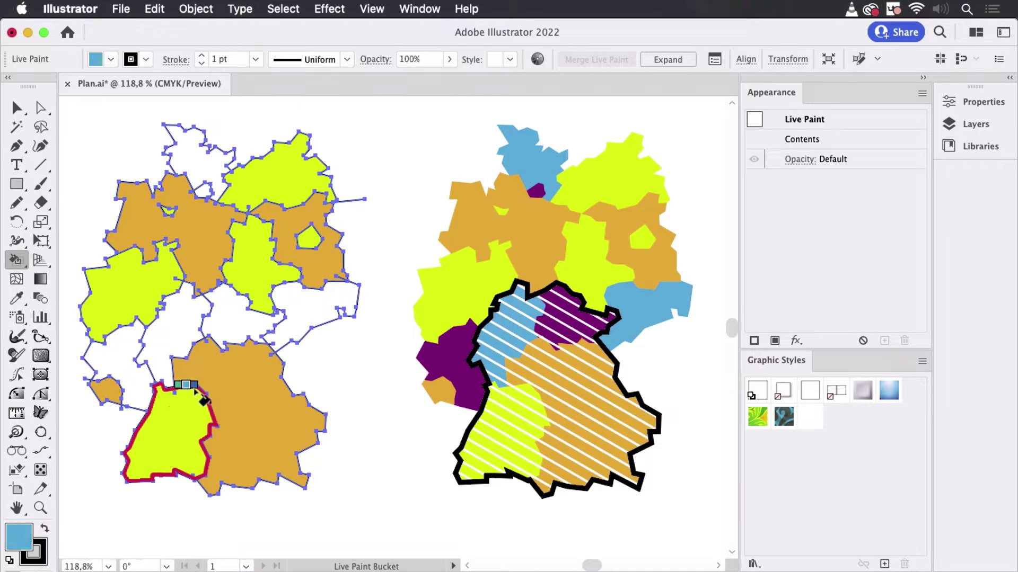
click(192, 322)
click(317, 304)
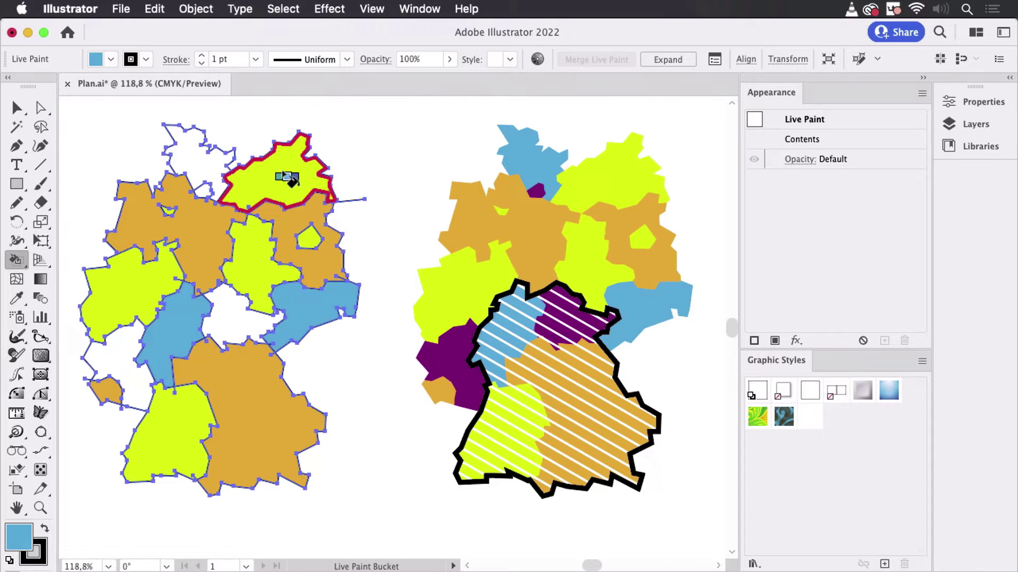
click(196, 157)
Fill Thuringia, the white western region and the northern notch maroon, then return to Selection.
key(Right)
key(Right)
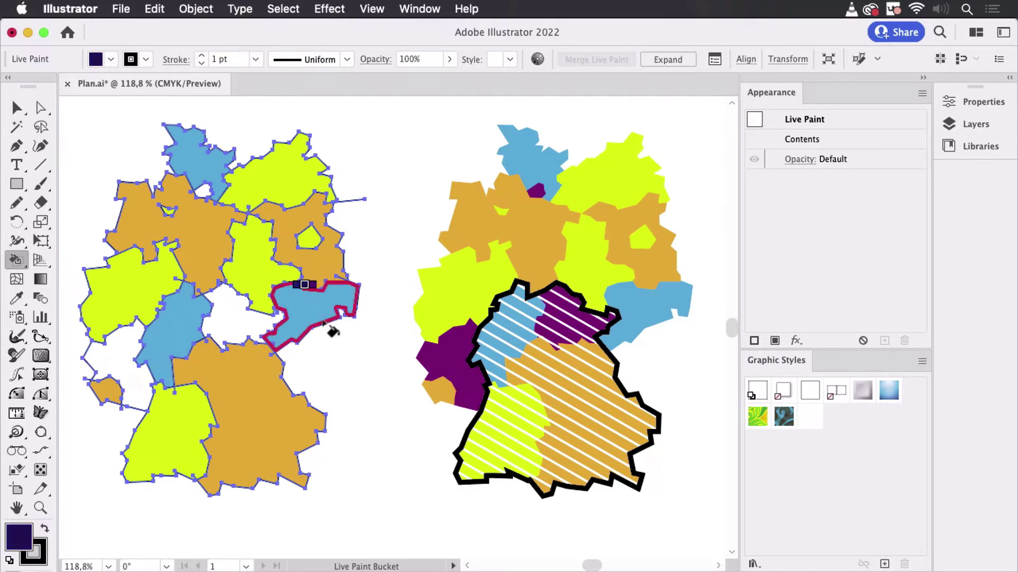
key(Right)
click(238, 317)
click(118, 351)
click(204, 191)
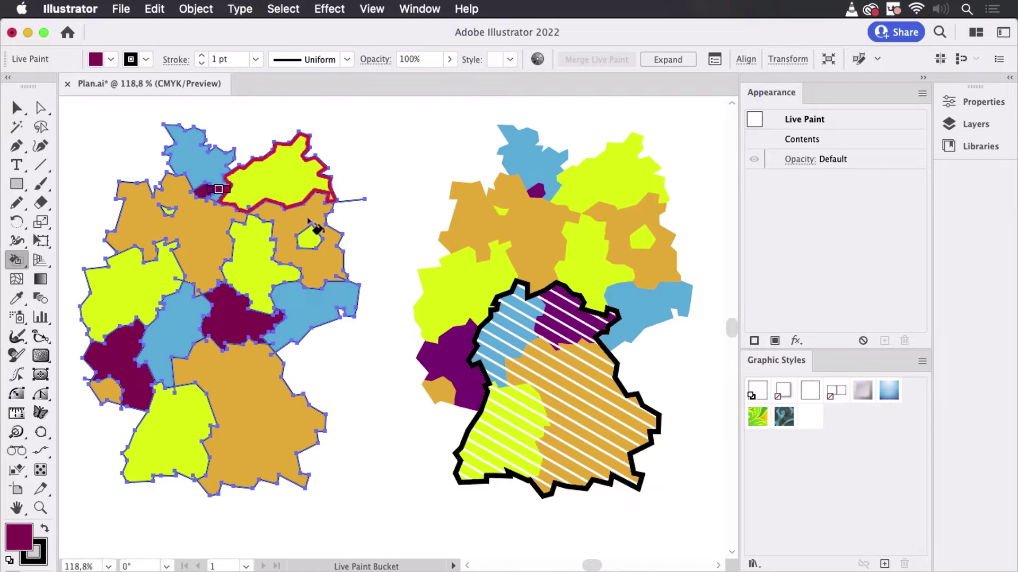
click(19, 108)
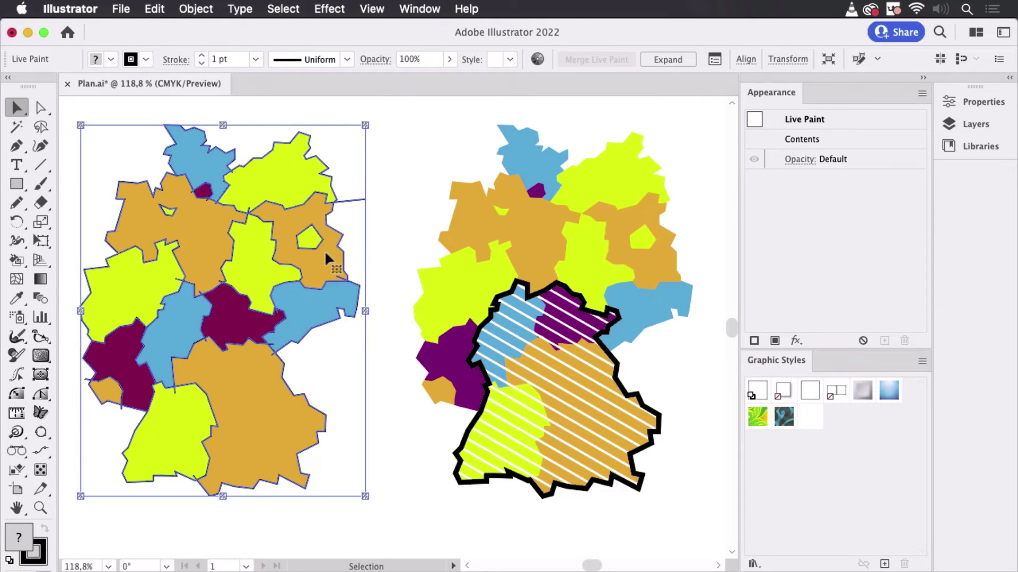
Set the Live Paint map's stroke to None in the Control panel and deselect it.
click(147, 59)
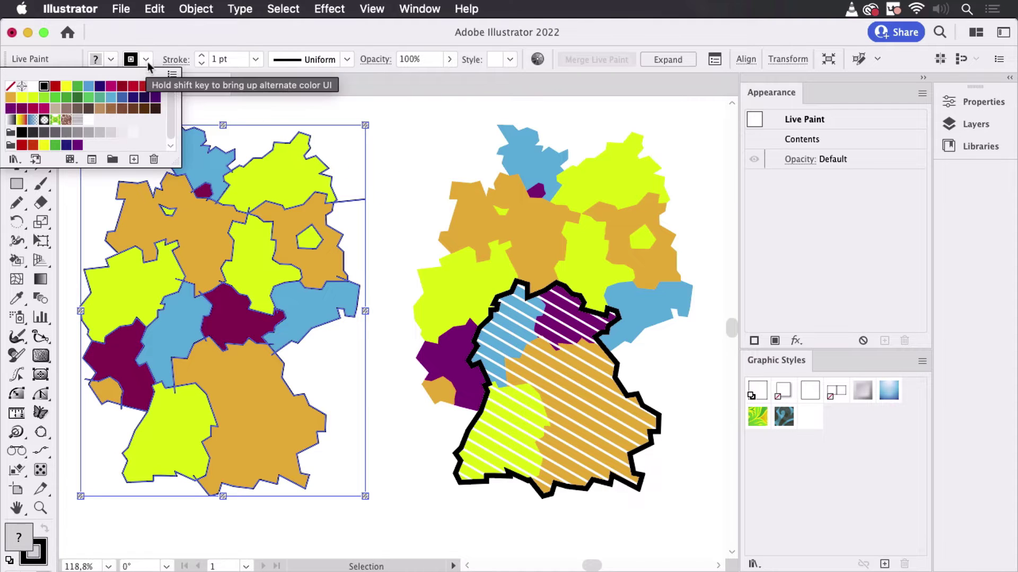
click(10, 87)
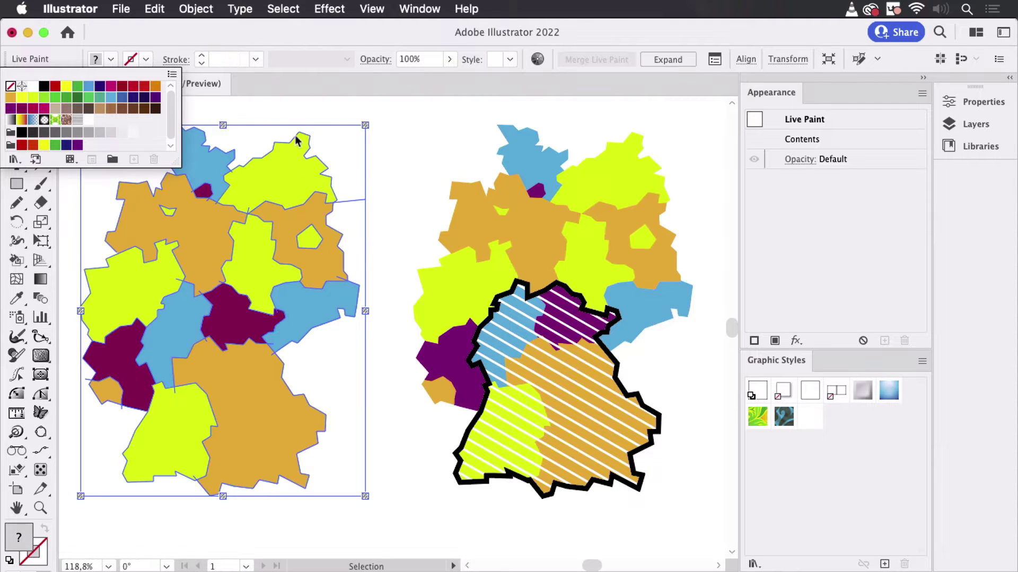
click(399, 180)
click(398, 183)
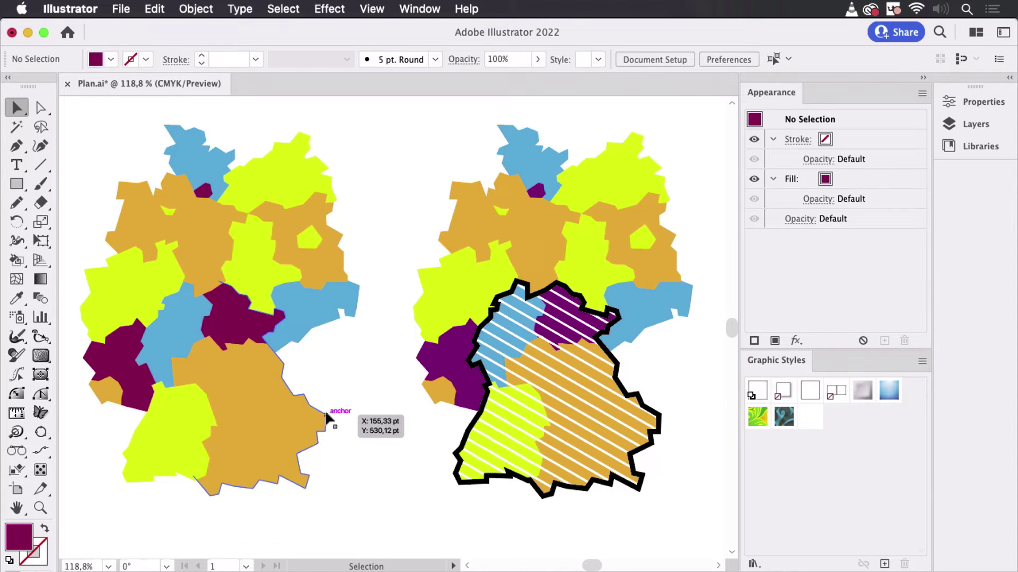
Drag an anchor on the Bavaria border with Direct Selection, then undo the move.
click(43, 110)
click(175, 394)
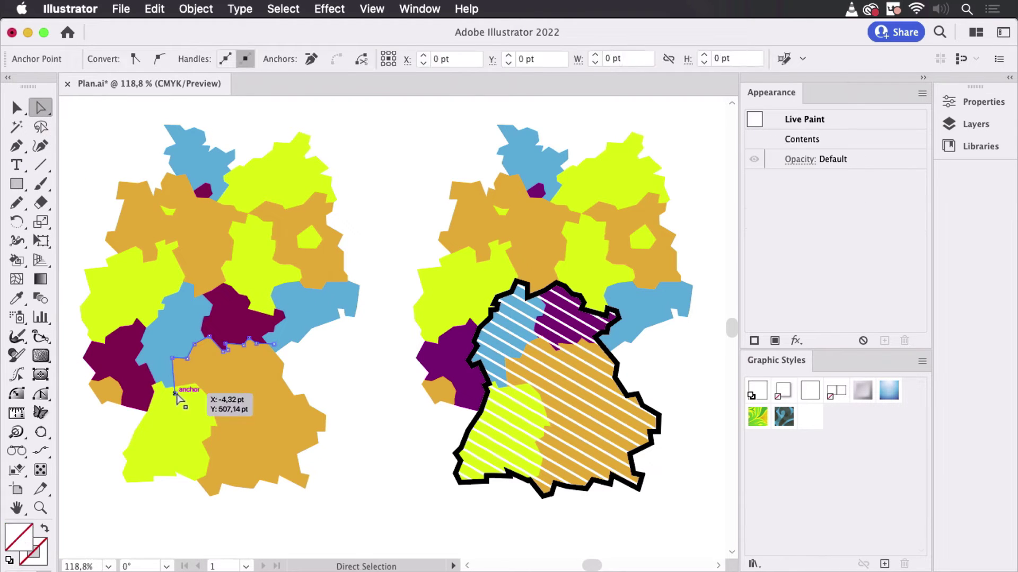
mouse_move(177, 398)
mouse_down()
mouse_move(184, 374)
mouse_move(178, 386)
mouse_move(191, 398)
mouse_move(168, 397)
mouse_up()
key(cmd+z)
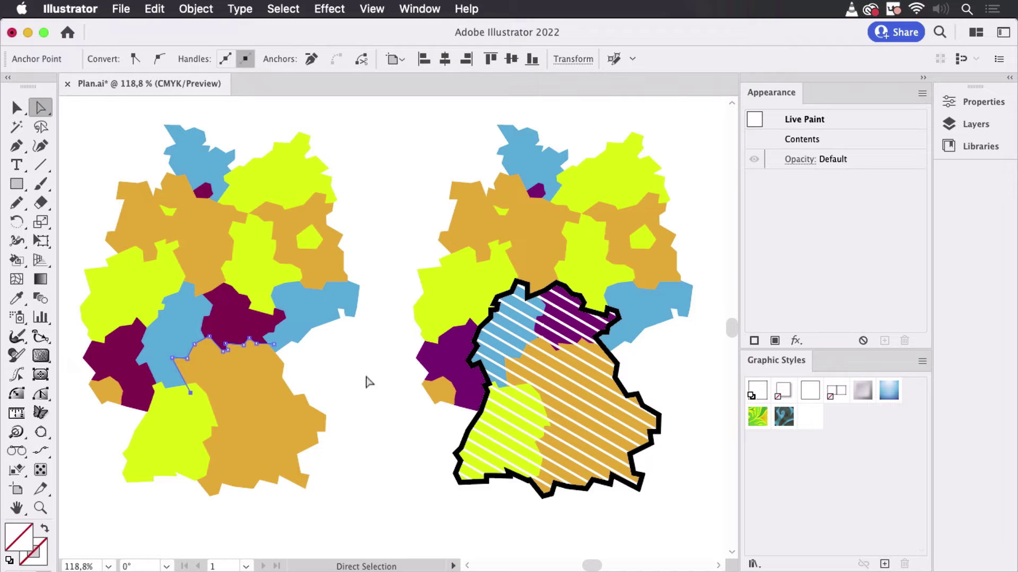
Close the accidental Character panel, undo the stray anchor move, and deselect.
key(cmd+t)
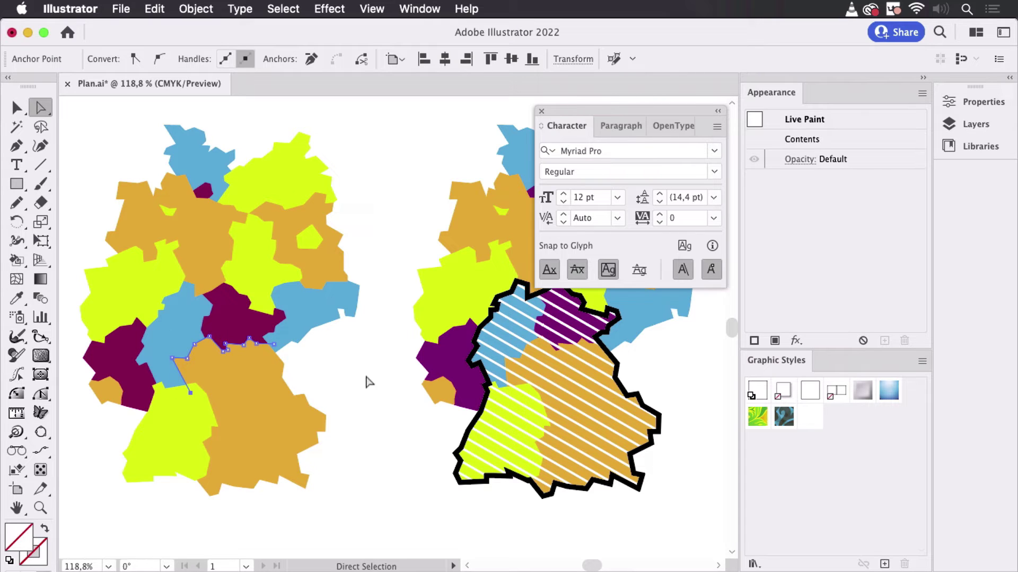
key(cmd+t)
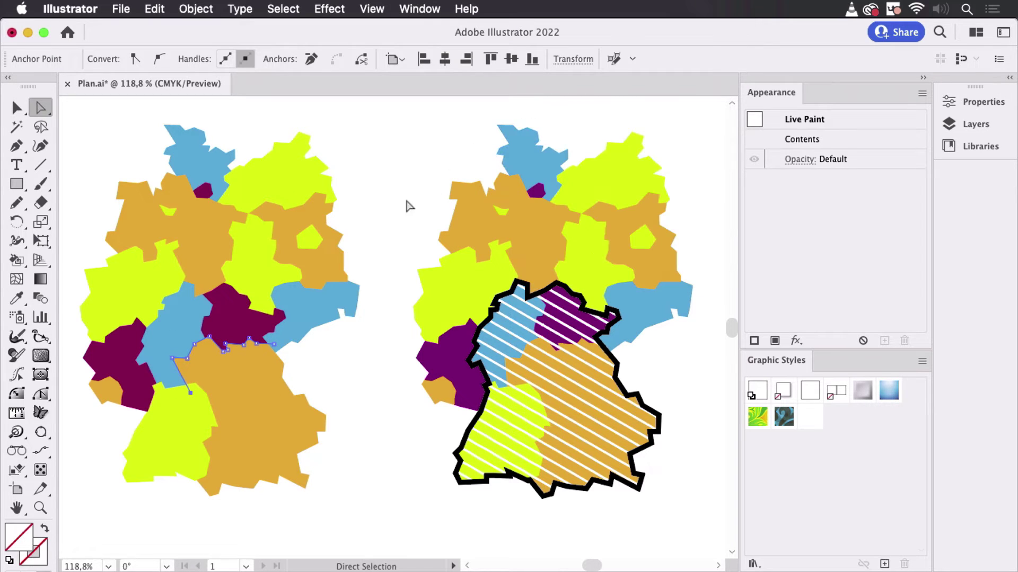
key(cmd+z)
click(362, 410)
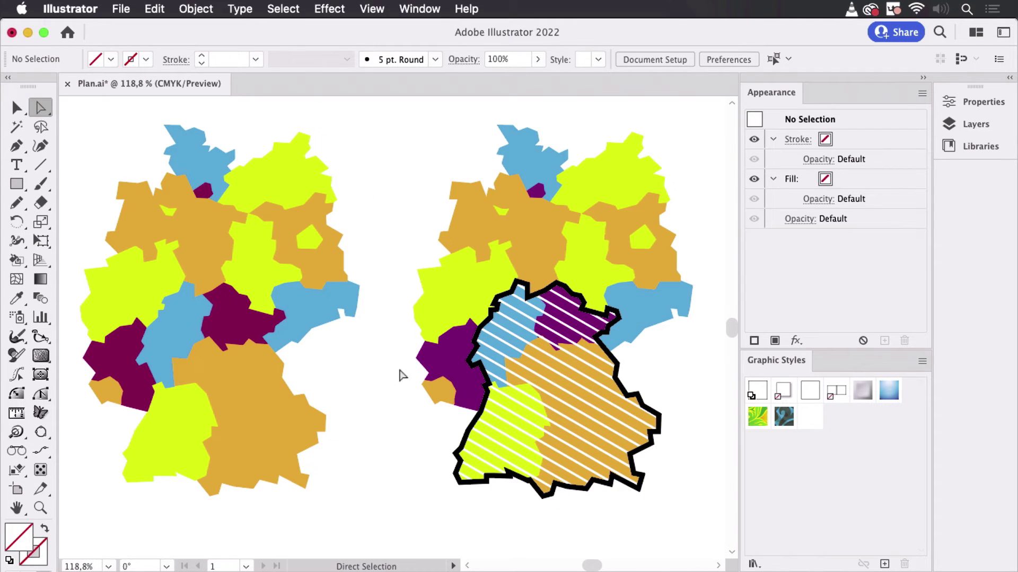
click(249, 383)
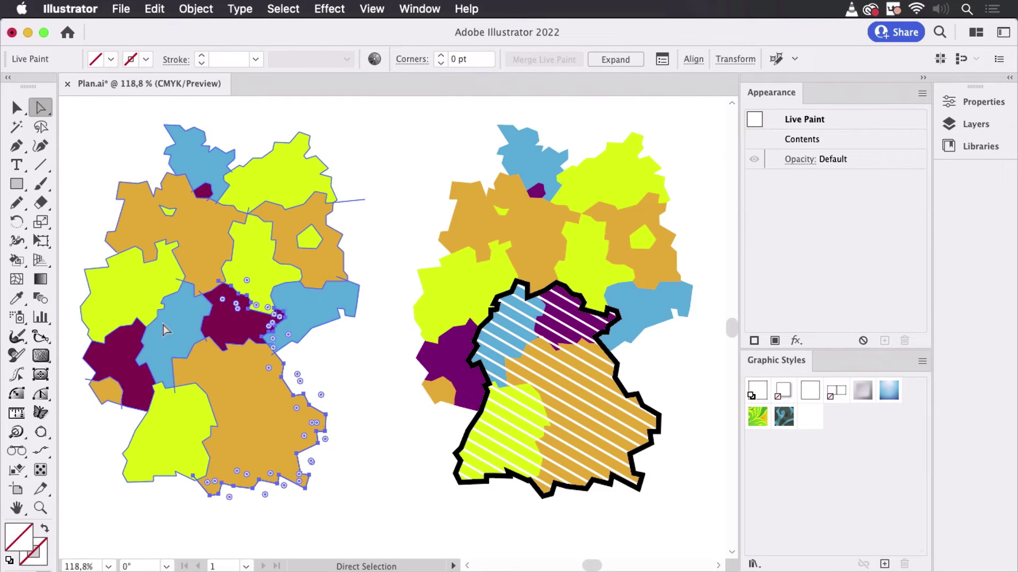
click(100, 167)
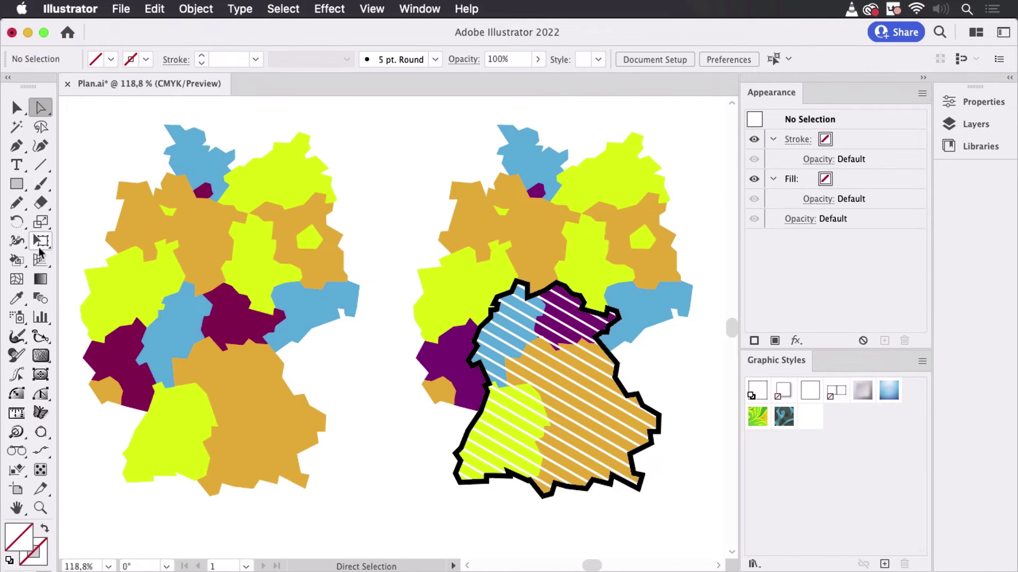
click(21, 266)
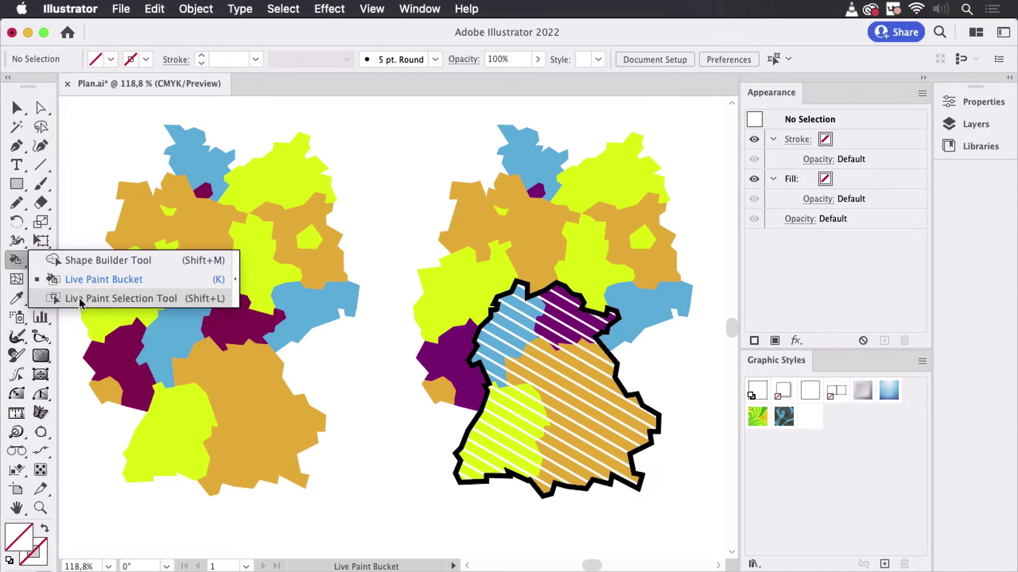
click(81, 300)
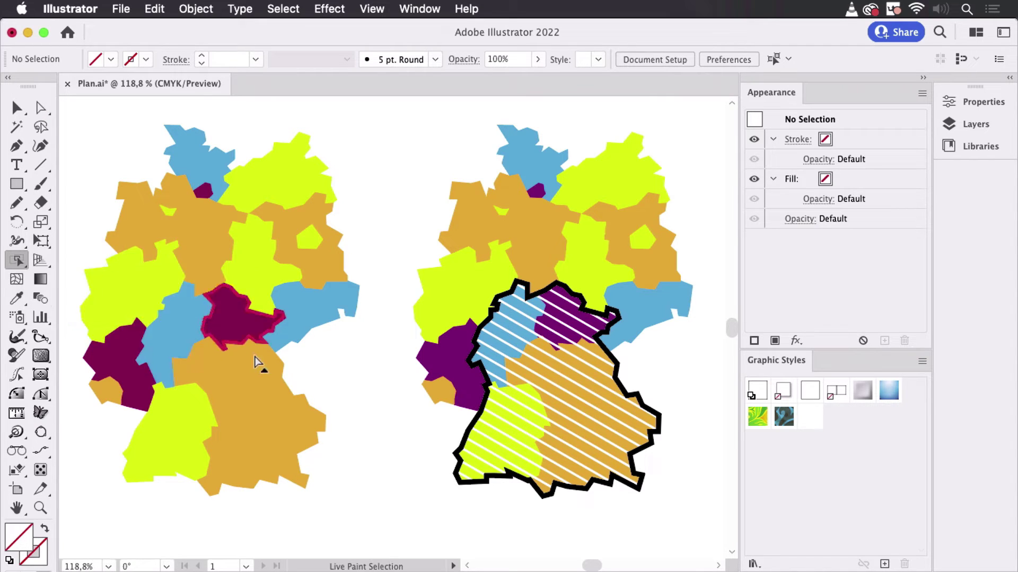
click(268, 425)
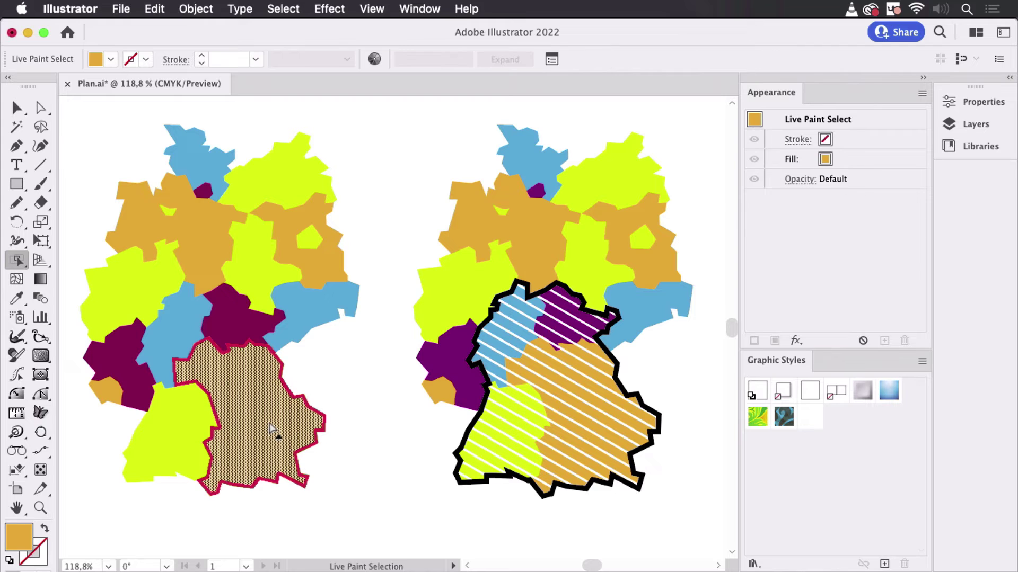
shift+click(172, 426)
shift+click(186, 323)
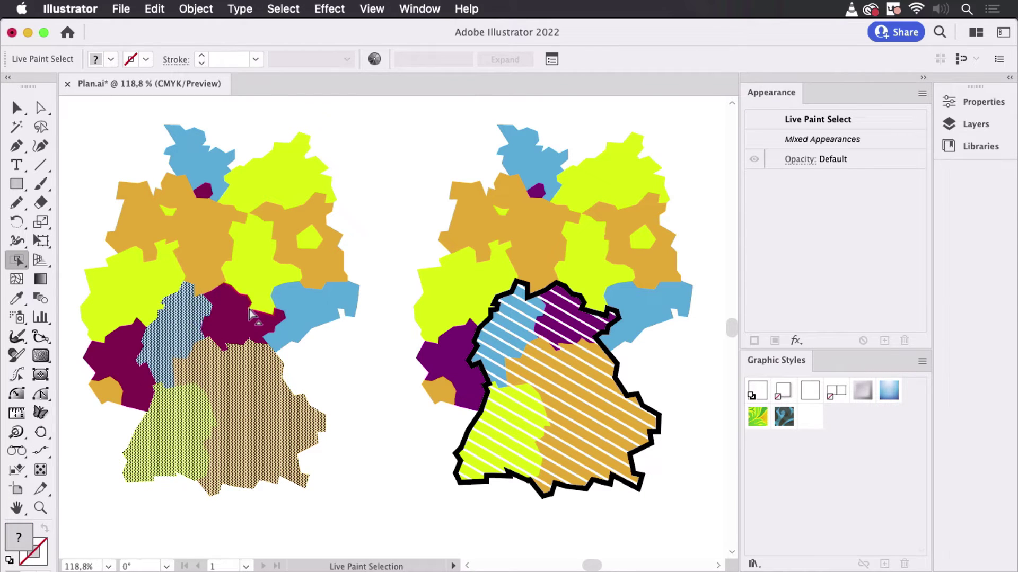
shift+click(244, 326)
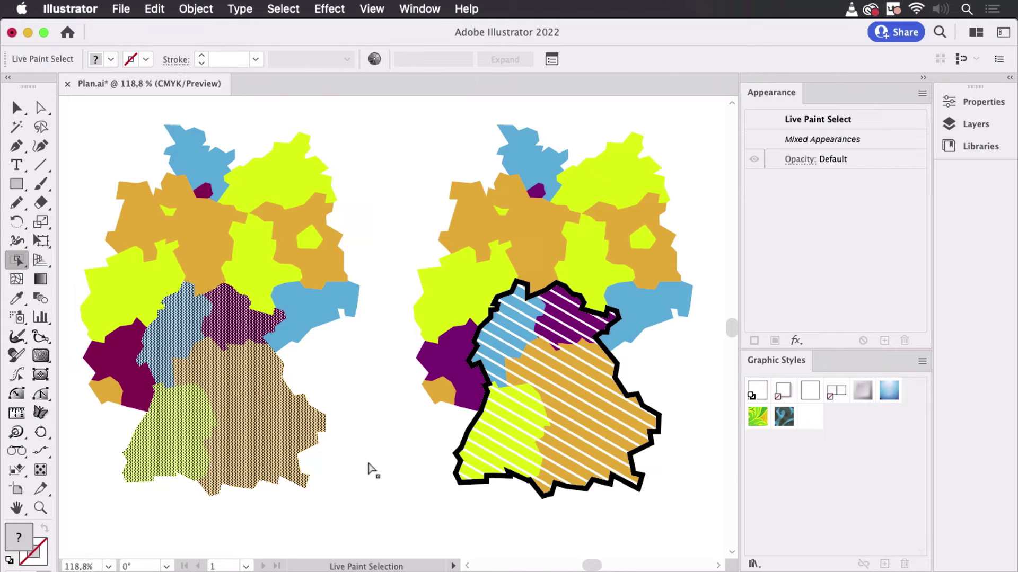
click(381, 430)
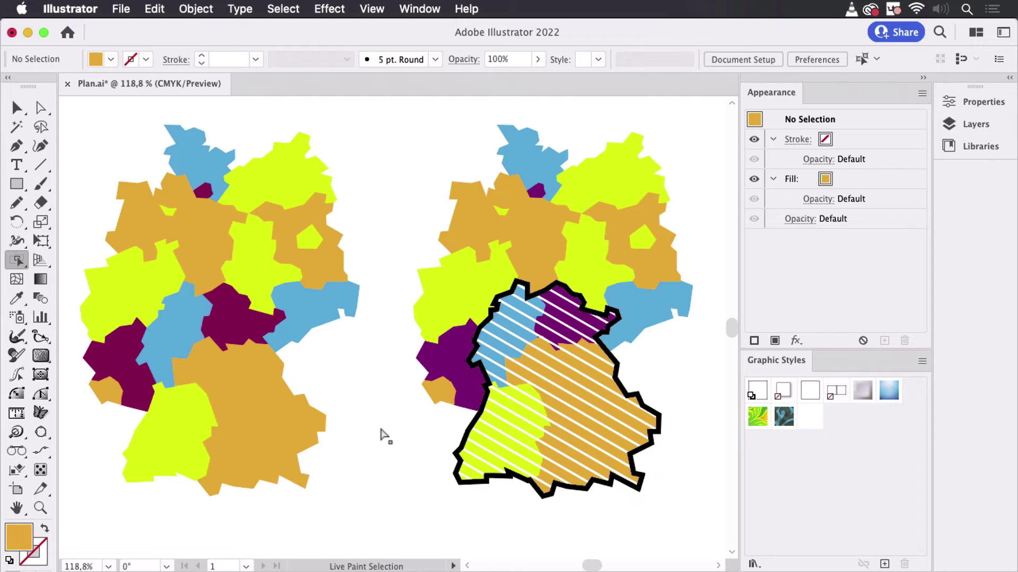
Paste the southern states below the maps and pull the purple, orange, yellow and blue states apart.
scroll(377, 457, down, 10)
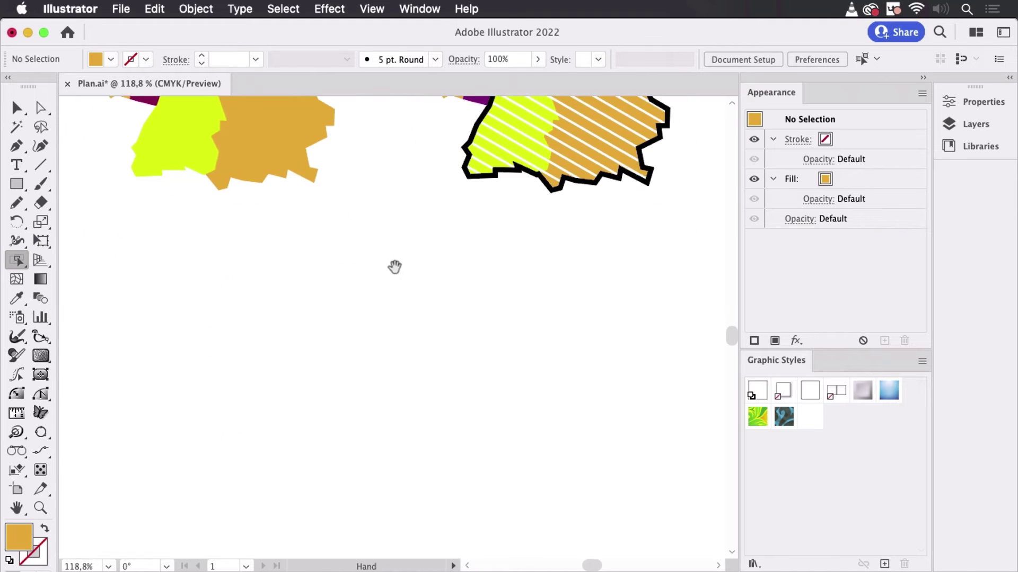
key(super+v)
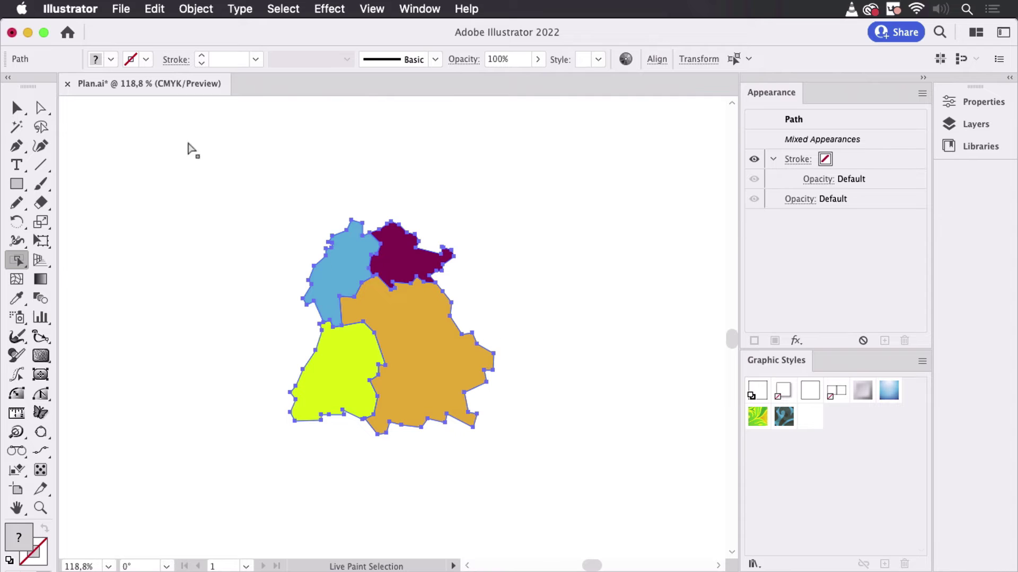
click(42, 110)
click(225, 148)
drag(408, 271, 453, 260)
drag(459, 356, 536, 410)
drag(352, 352, 340, 402)
drag(339, 273, 304, 245)
Pan back up until both maps and the full left map are in view.
drag(373, 146, 482, 502)
drag(477, 300, 472, 440)
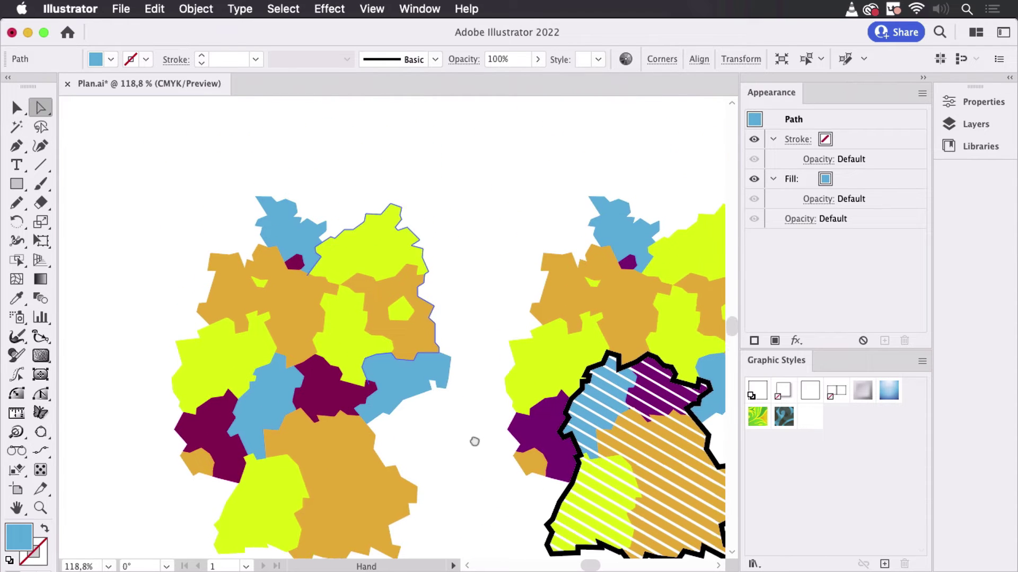
click(490, 244)
drag(489, 244, 484, 207)
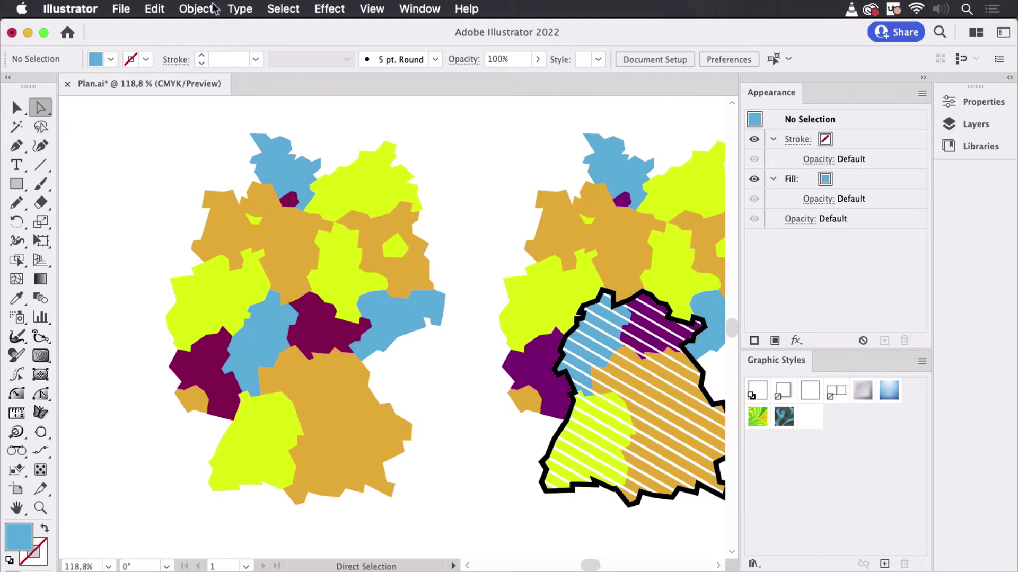
Paste the copied southern states in place over the left map with Edit > Paste in Place.
click(157, 9)
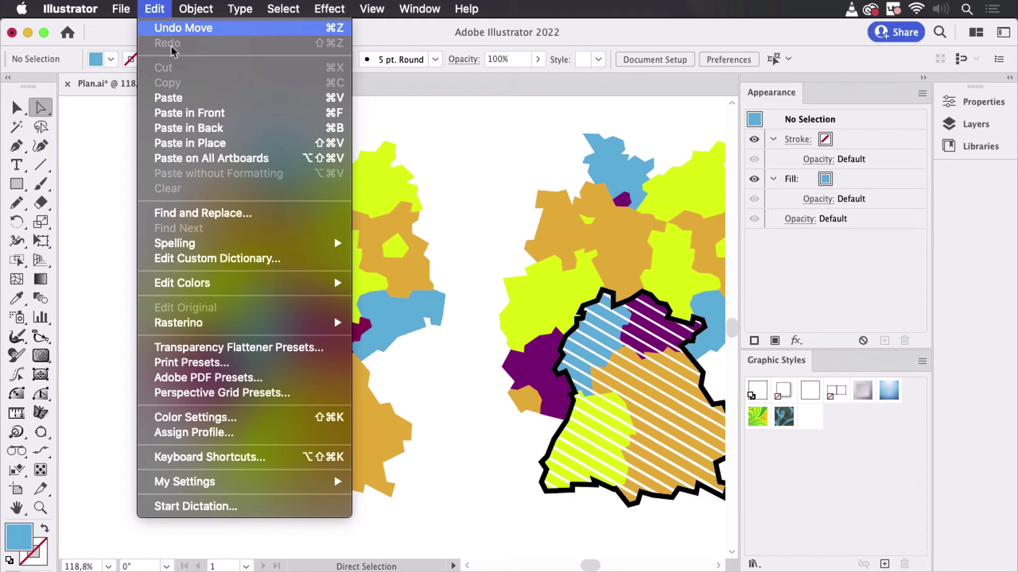
click(211, 142)
click(16, 107)
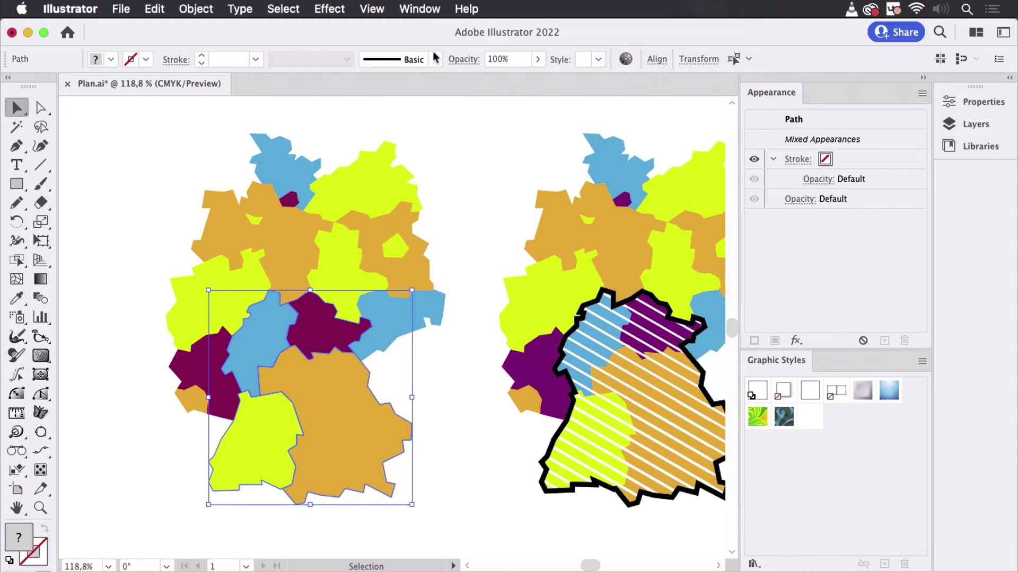
Alt-click Unite in the Pathfinder panel to merge the pasted states into one compound shape.
click(423, 9)
scroll(451, 499, down, 5)
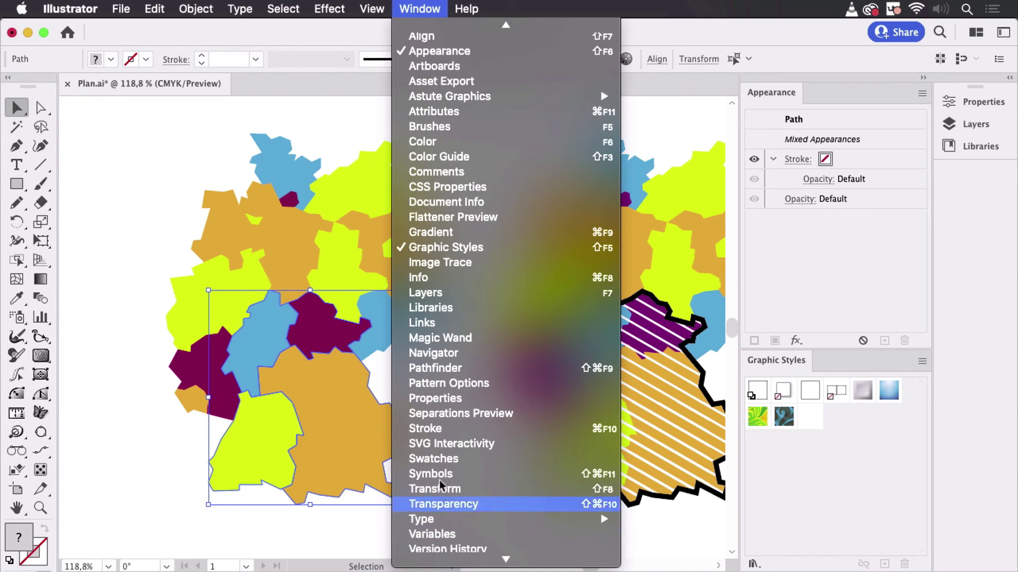
click(445, 371)
drag(884, 363, 478, 144)
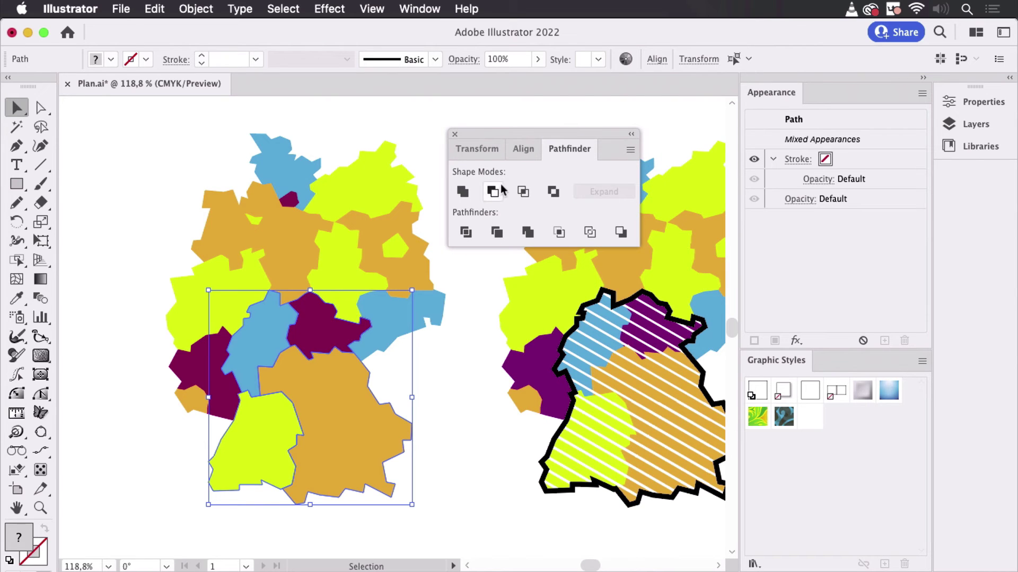
alt+click(462, 192)
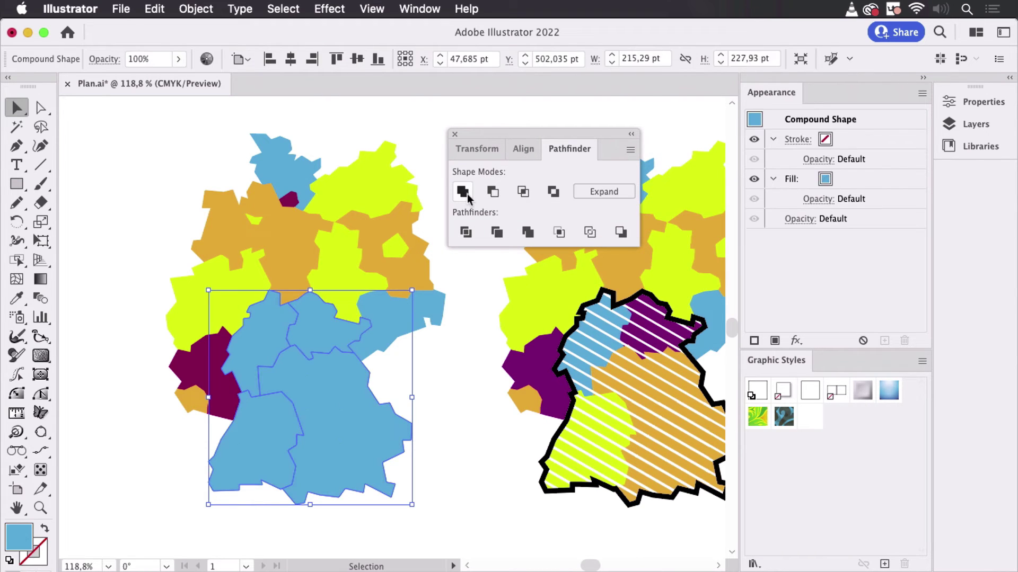
drag(481, 134, 646, 531)
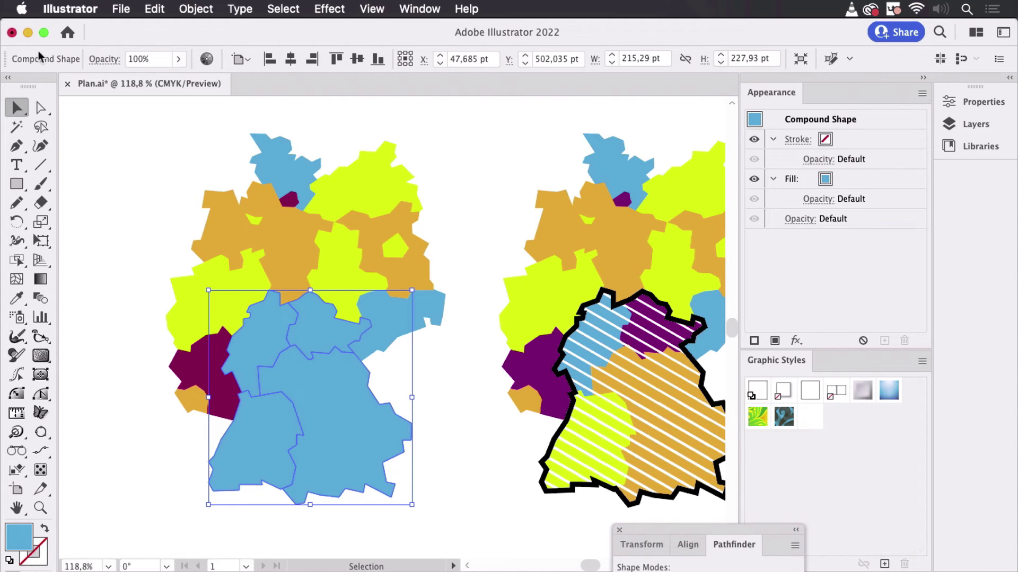
Save the right map's hatch as a new graphic style and apply it to the left compound shape.
click(619, 530)
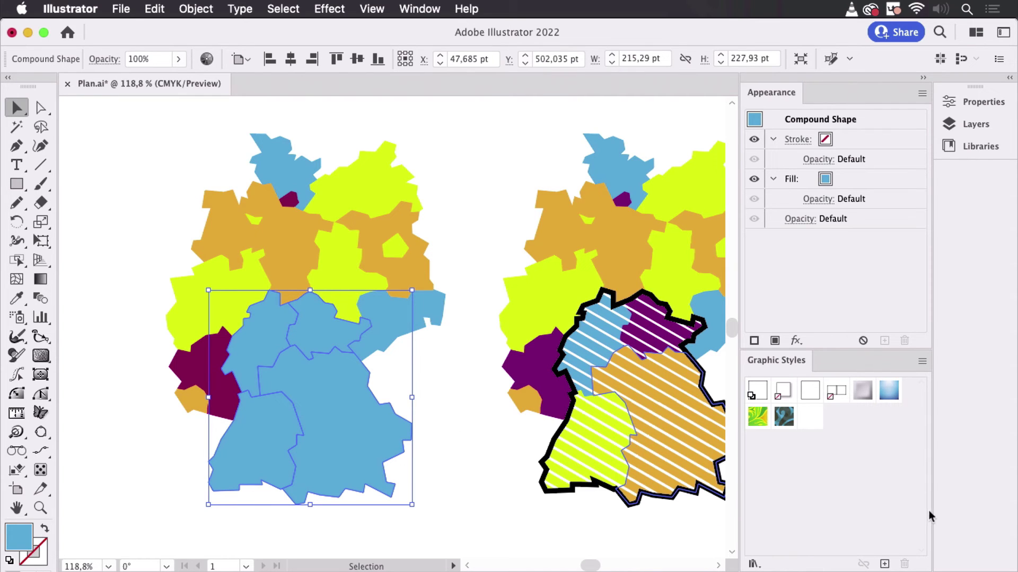
drag(815, 424, 810, 418)
click(811, 419)
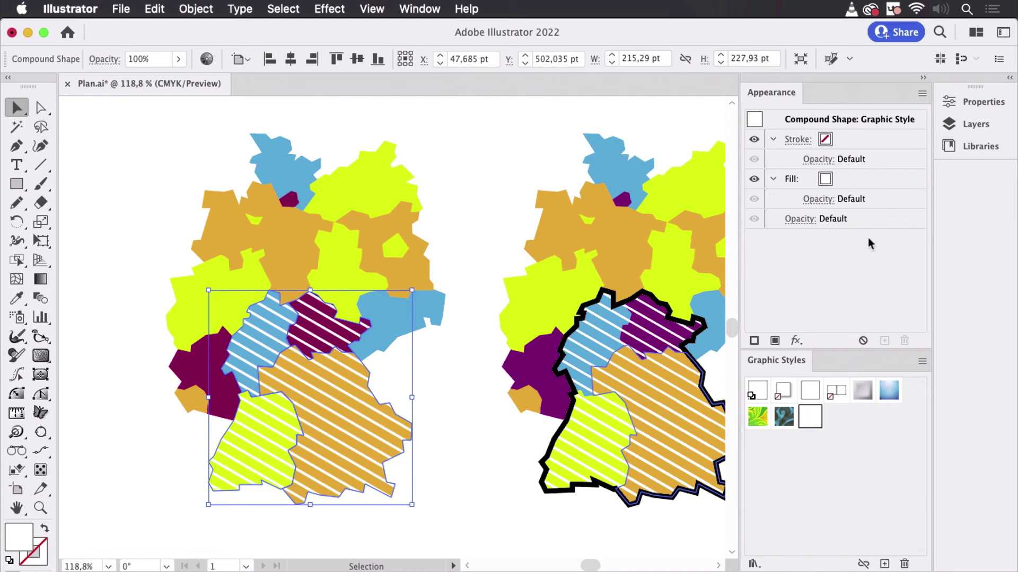
Give the hatched compound shape a 6 pt black stroke, then drag it down and right.
click(827, 139)
click(839, 140)
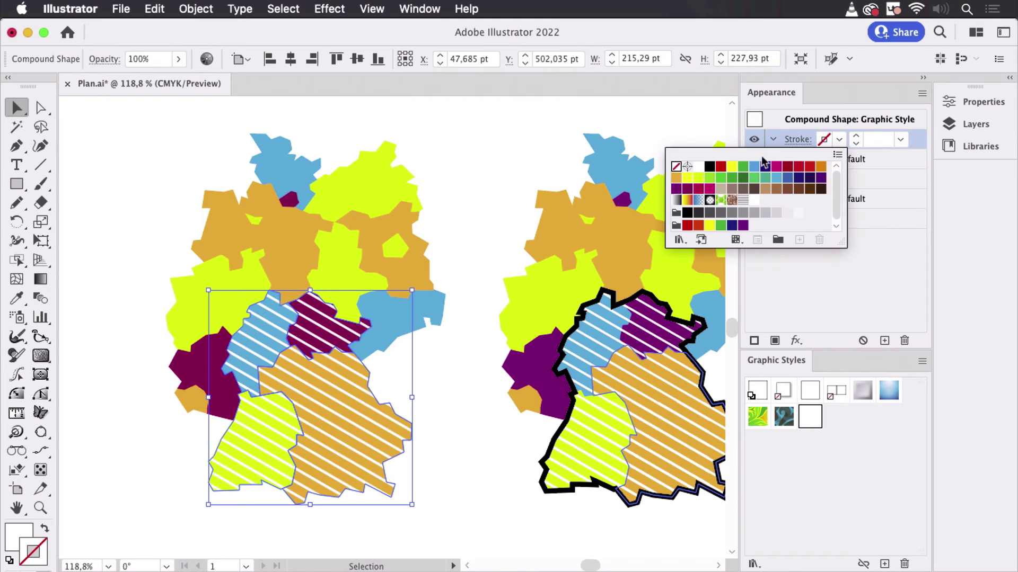
click(709, 166)
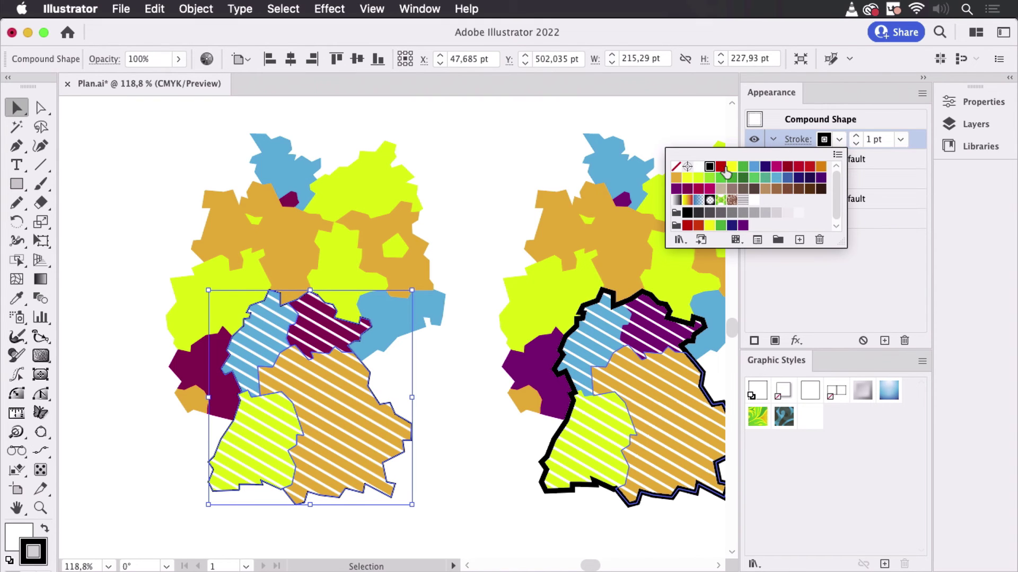
click(856, 135)
click(855, 135)
click(855, 135)
click(855, 135)
click(855, 135)
click(856, 135)
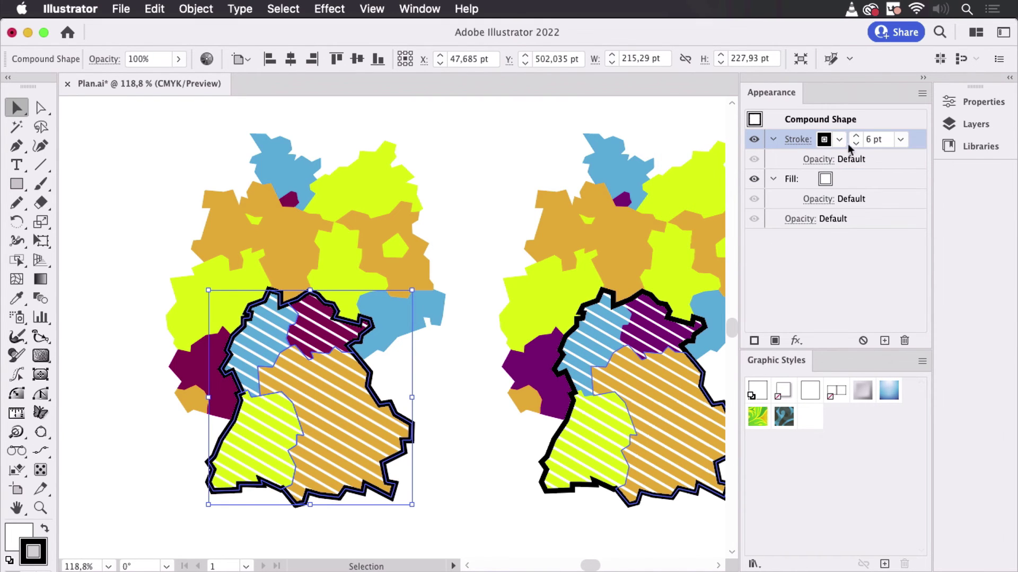
click(471, 176)
mouse_move(378, 370)
mouse_down()
mouse_move(448, 378)
mouse_move(478, 394)
mouse_up()
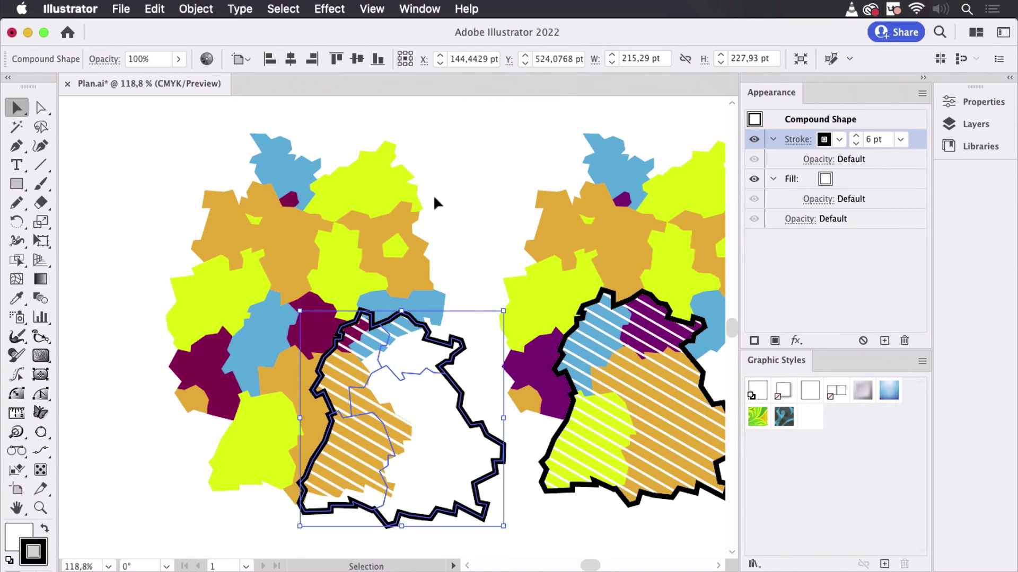
Undo the accidental move so the hatched southern-states shape returns, then select the left map's Live Paint group.
key(super+z)
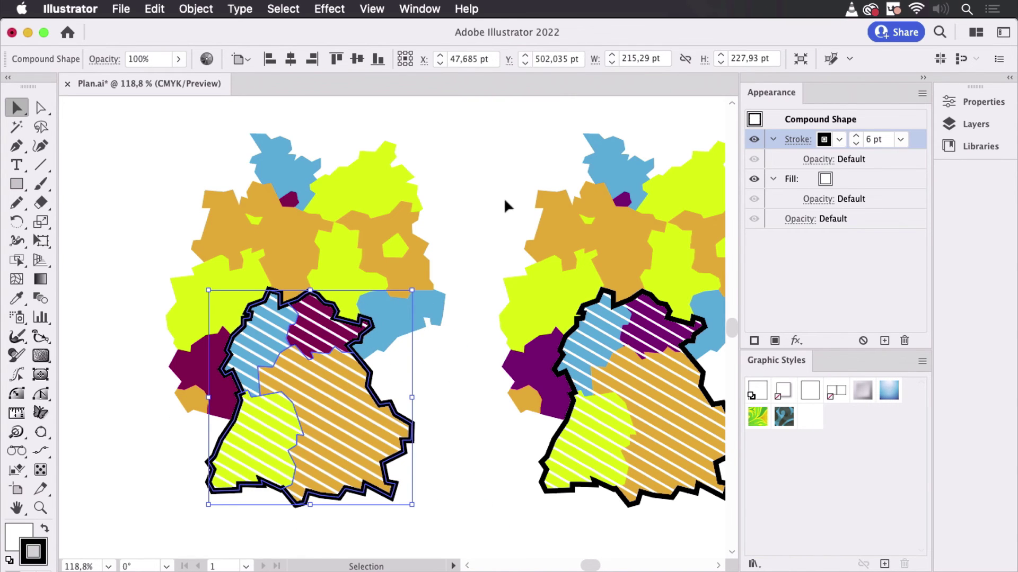
click(413, 225)
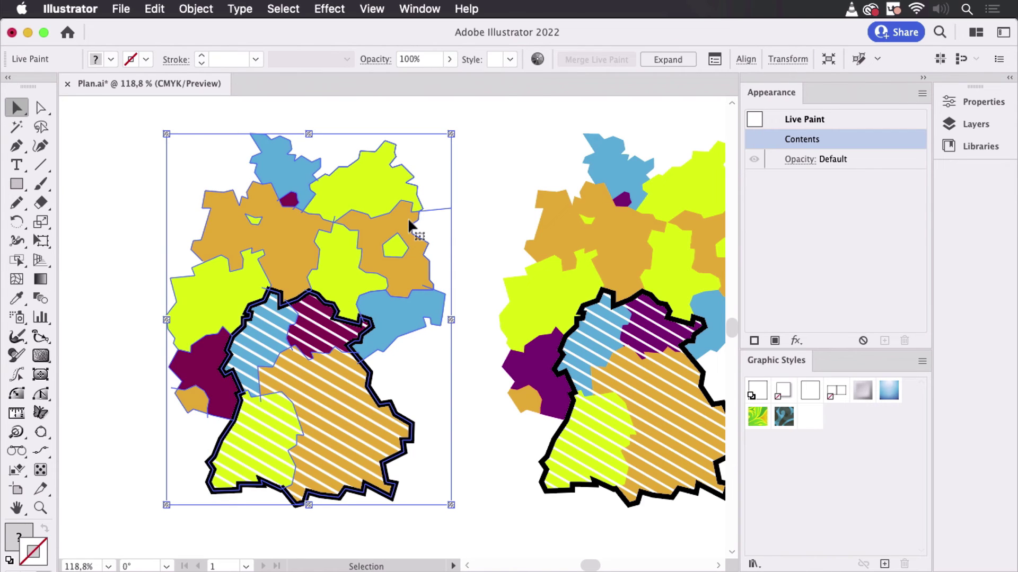